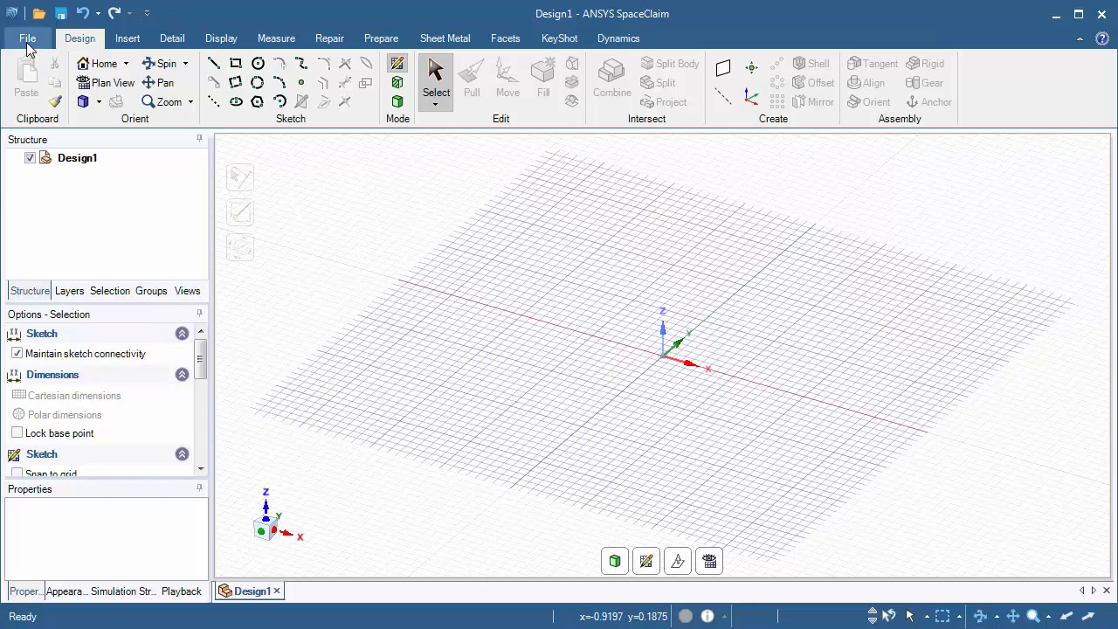
Open the SpaceClaim file Weld_Surfaces_CAE.scdoc from the Weld_Tool folder
left_click(28, 40)
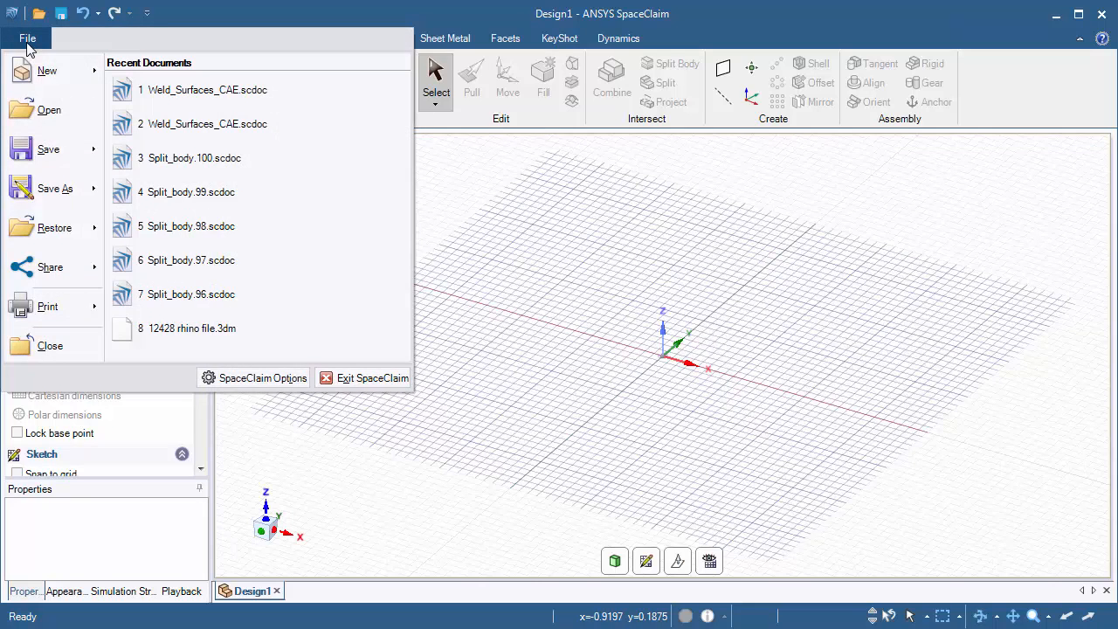
left_click(44, 112)
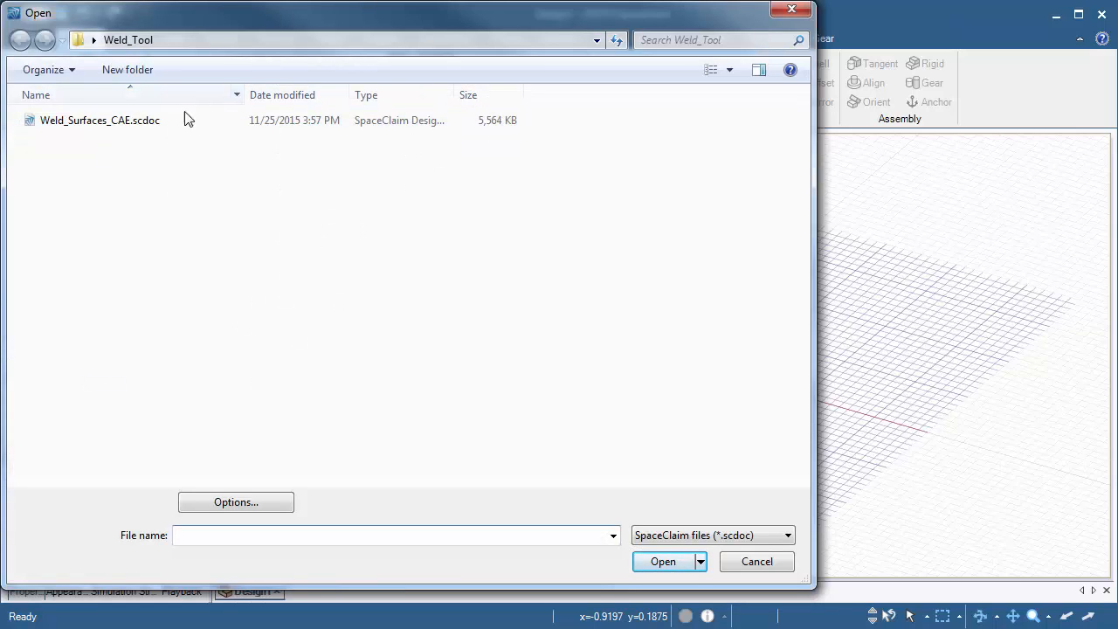
left_click(127, 122)
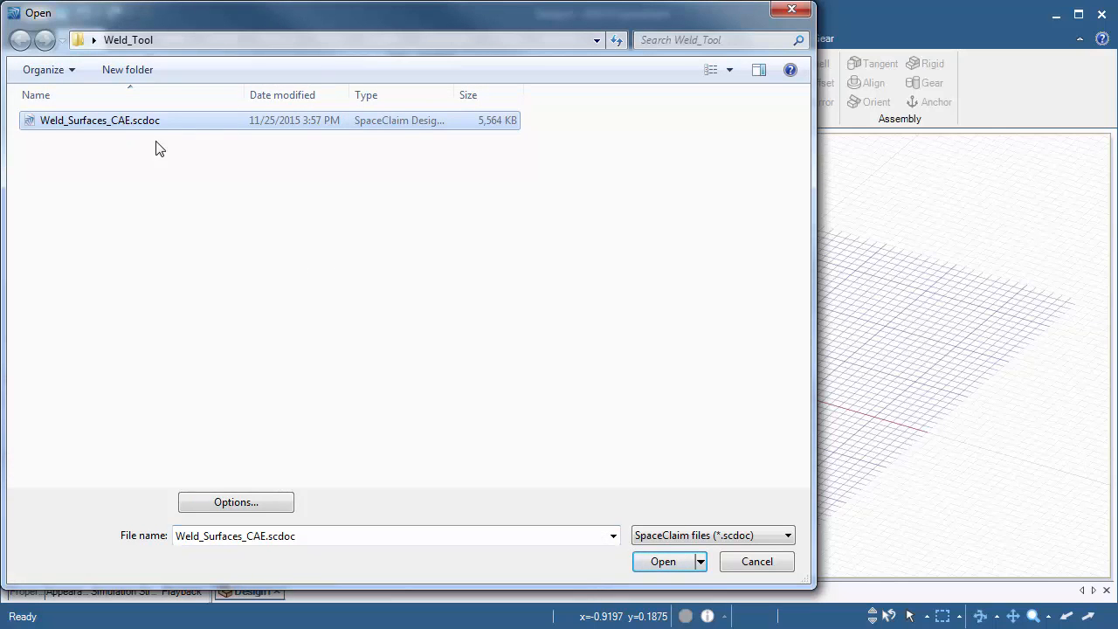
left_click(662, 564)
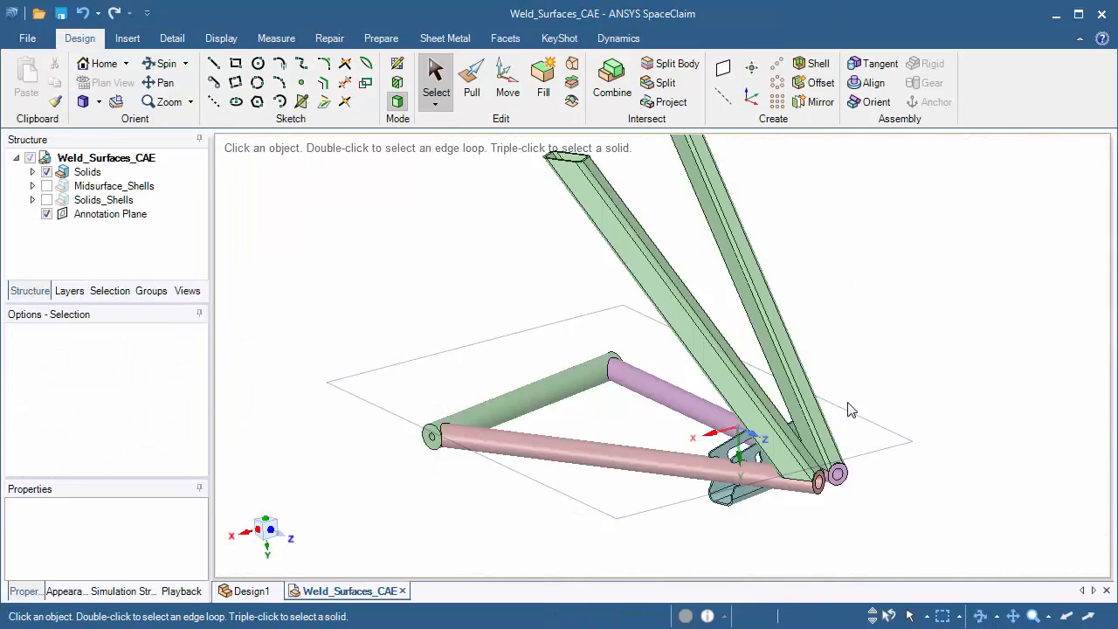
Inspect the solid frame model around the joints between the tubes, the uprights and the bracket from several angles
middle_click_drag(851, 410, 854, 435)
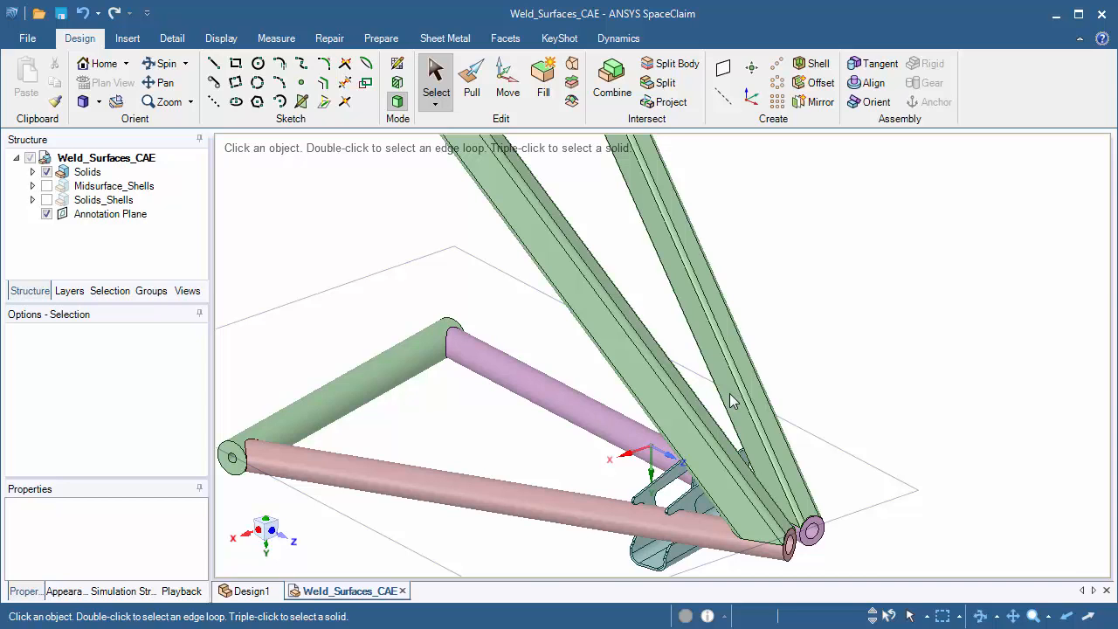
mouse_move(873, 445)
middle_mouse_down()
mouse_move(906, 419)
mouse_move(900, 374)
mouse_move(894, 391)
middle_mouse_up()
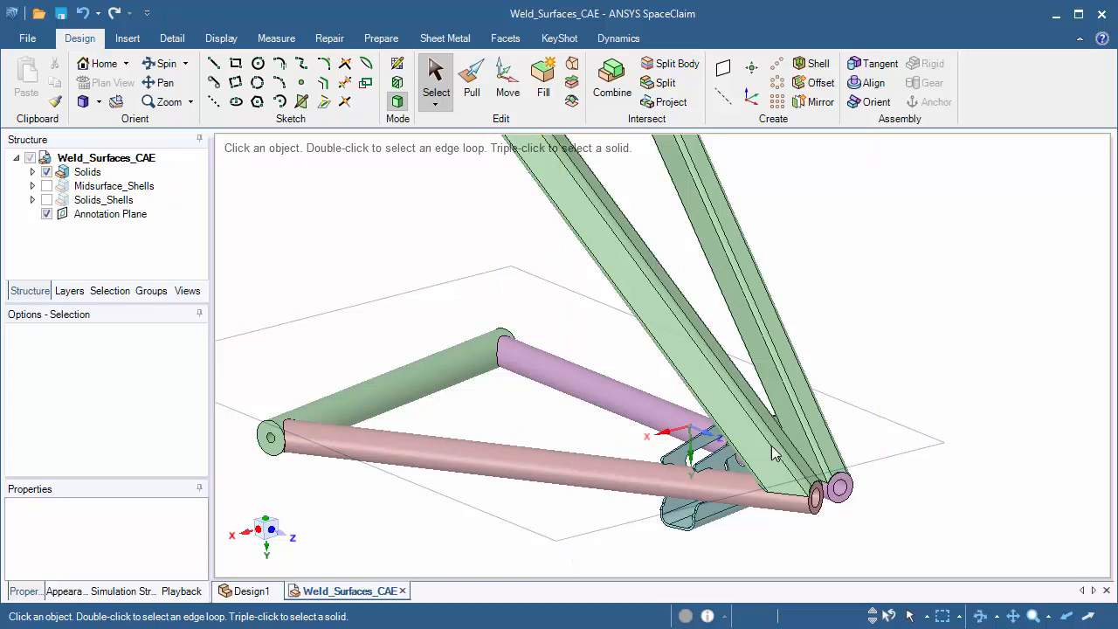
middle_click_drag(816, 463, 762, 409, "shift")
middle_click_drag(670, 430, 516, 546, "ctrl")
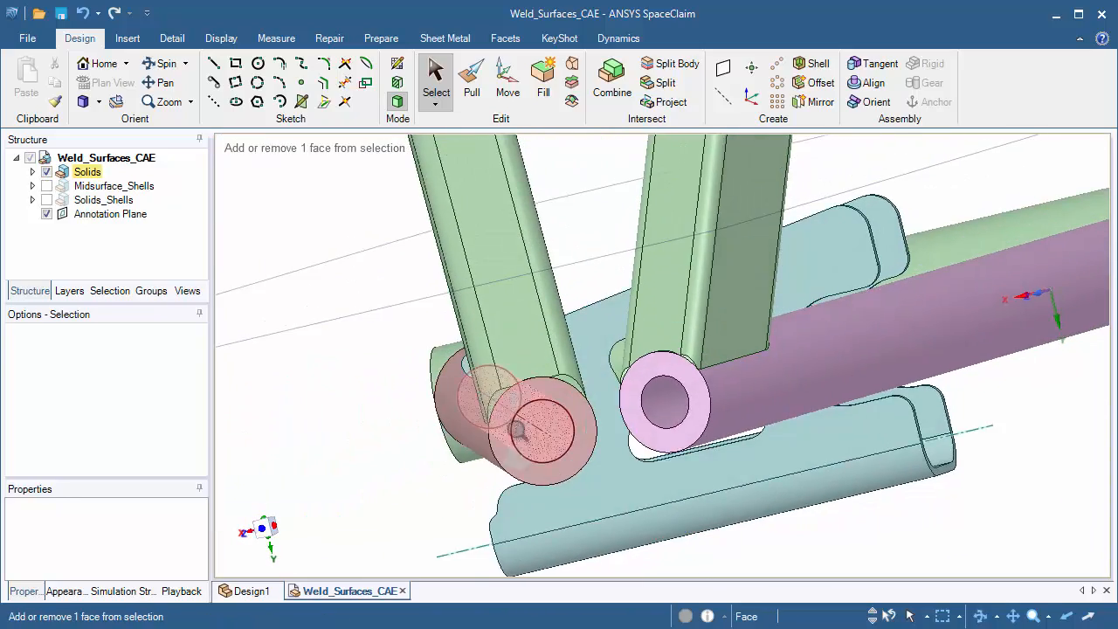
middle_click_drag(521, 430, 645, 291, "ctrl")
middle_click_drag(418, 478, 569, 516)
left_click(427, 421)
middle_click_drag(488, 476, 222, 375, "shift")
middle_click_drag(611, 445, 616, 532, "ctrl")
middle_click_drag(620, 541, 476, 476, "shift")
middle_click_drag(505, 498, 470, 340)
middle_click_drag(414, 288, 488, 306, "shift")
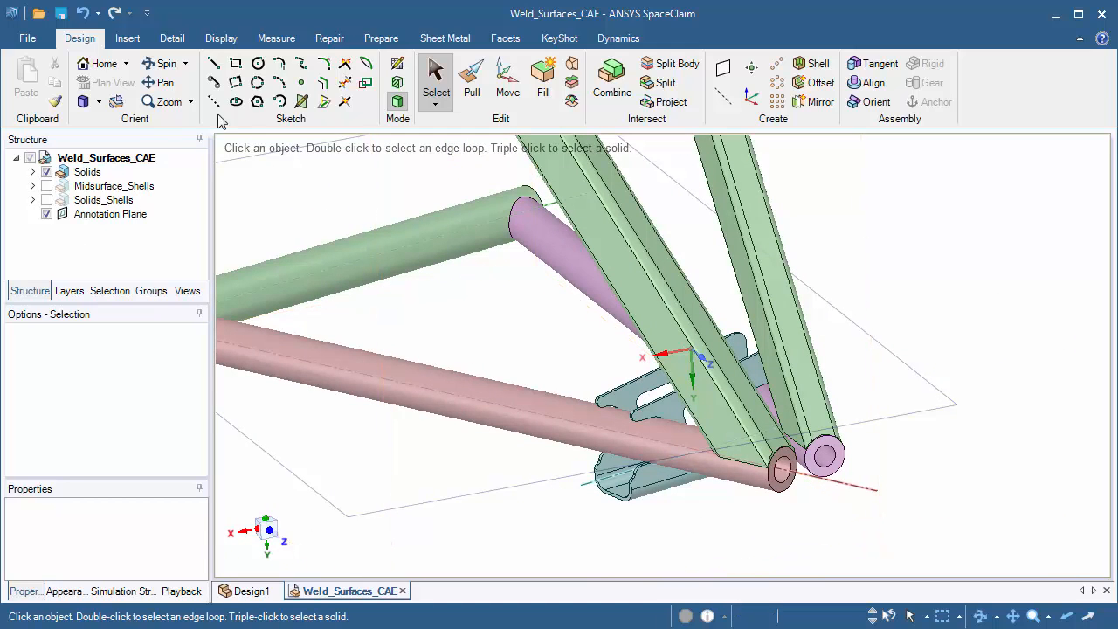
Hide the Solids component and show the Midsurface_Shells component in its place
left_click(378, 42)
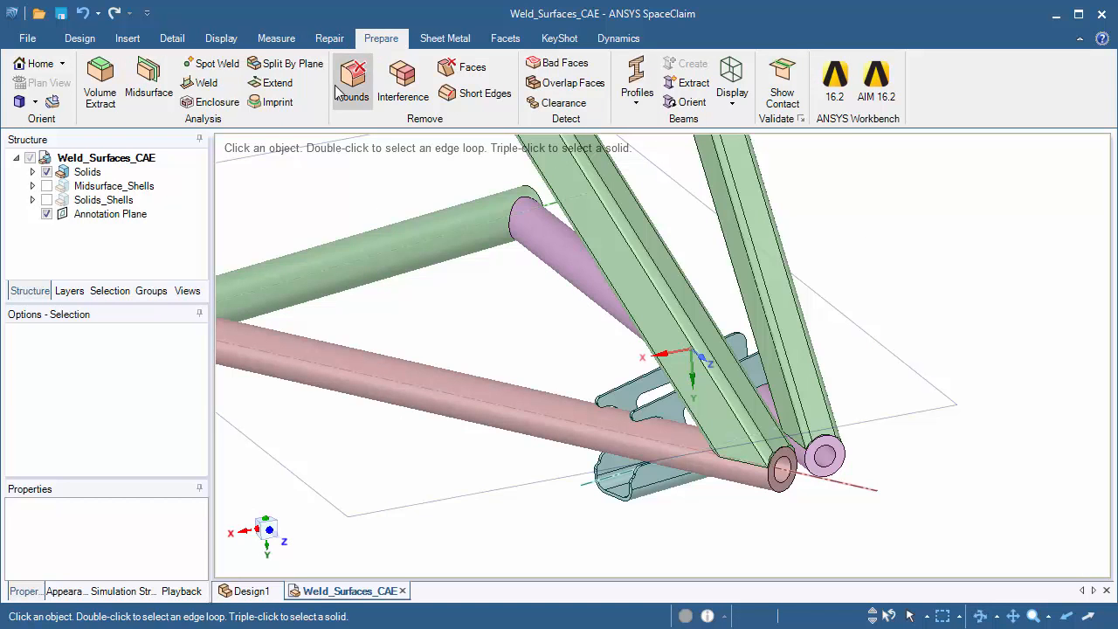
left_click(46, 172)
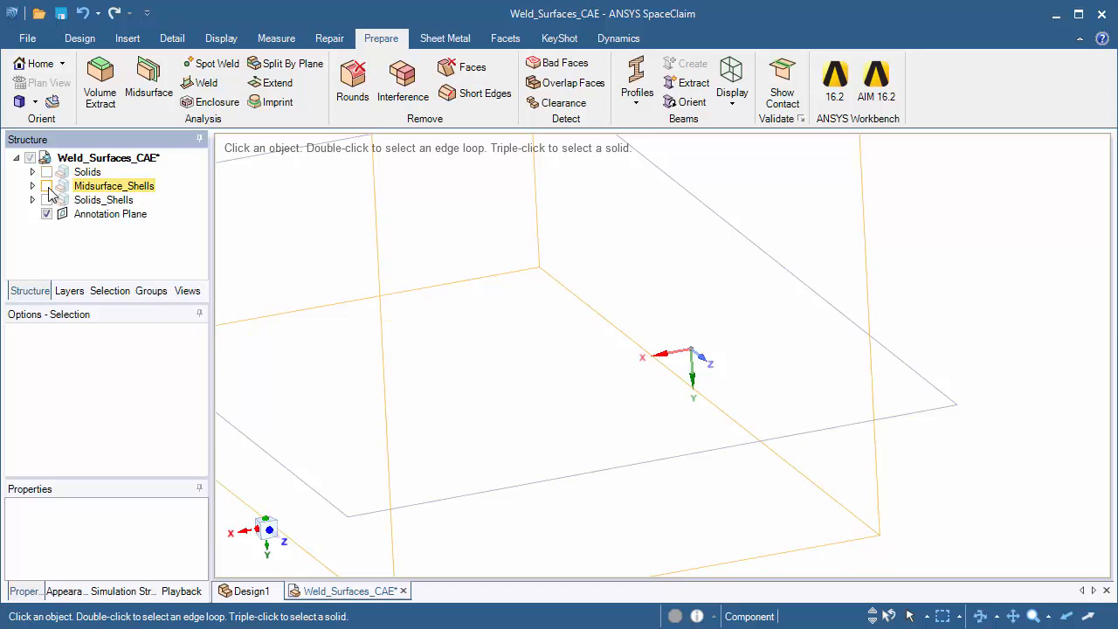
left_click(46, 186)
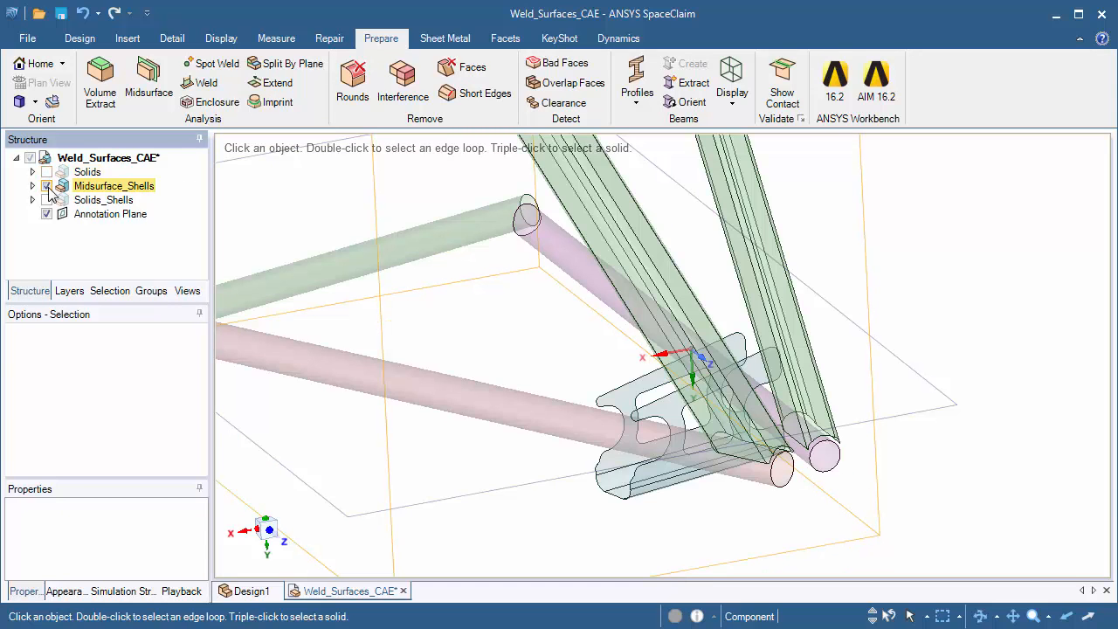
Set a plan view on the circular end edge of the red tube's midsurface and examine it close up
middle_click_drag(544, 348, 436, 291, "shift")
middle_click_drag(597, 479, 503, 446, "shift")
middle_click_drag(558, 416, 562, 497, "ctrl")
left_click(592, 390)
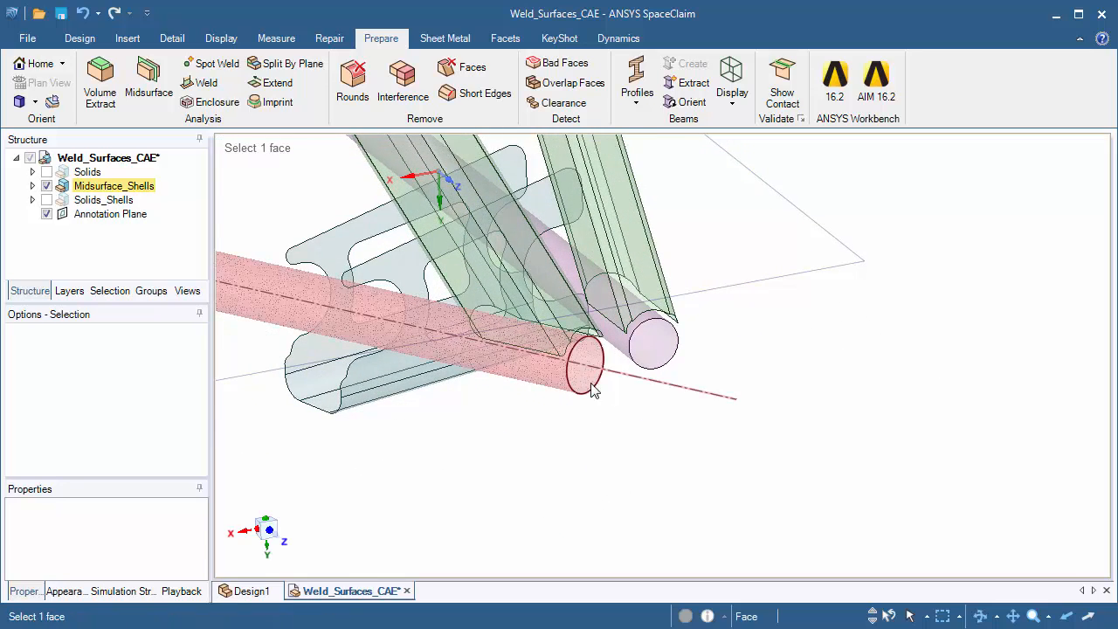
left_click(589, 395)
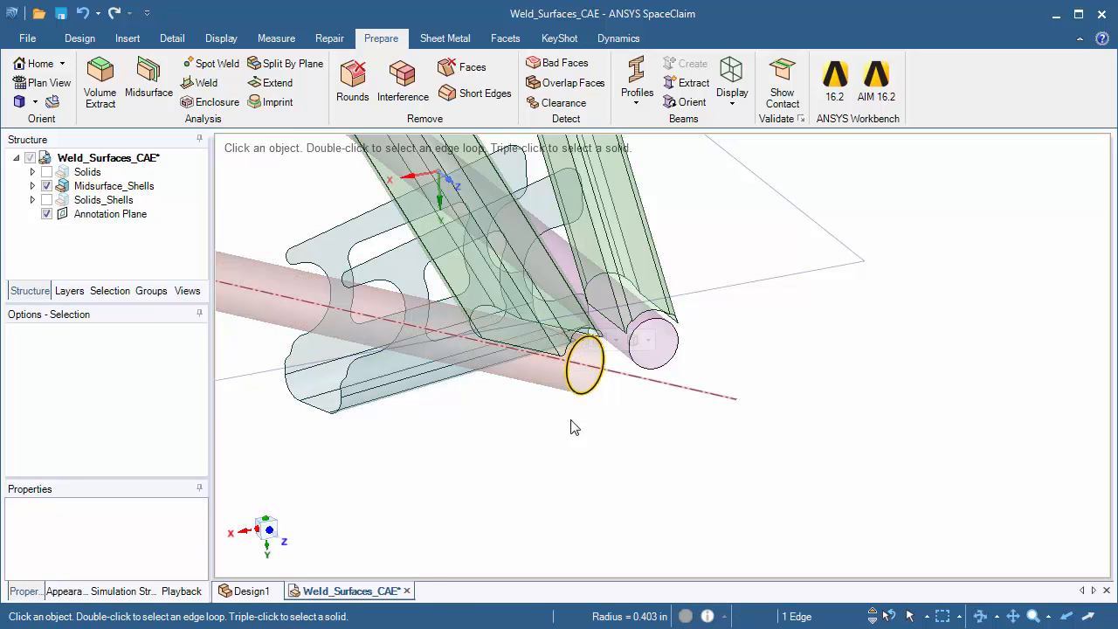
left_click(50, 82)
scroll(603, 375, "up", 5)
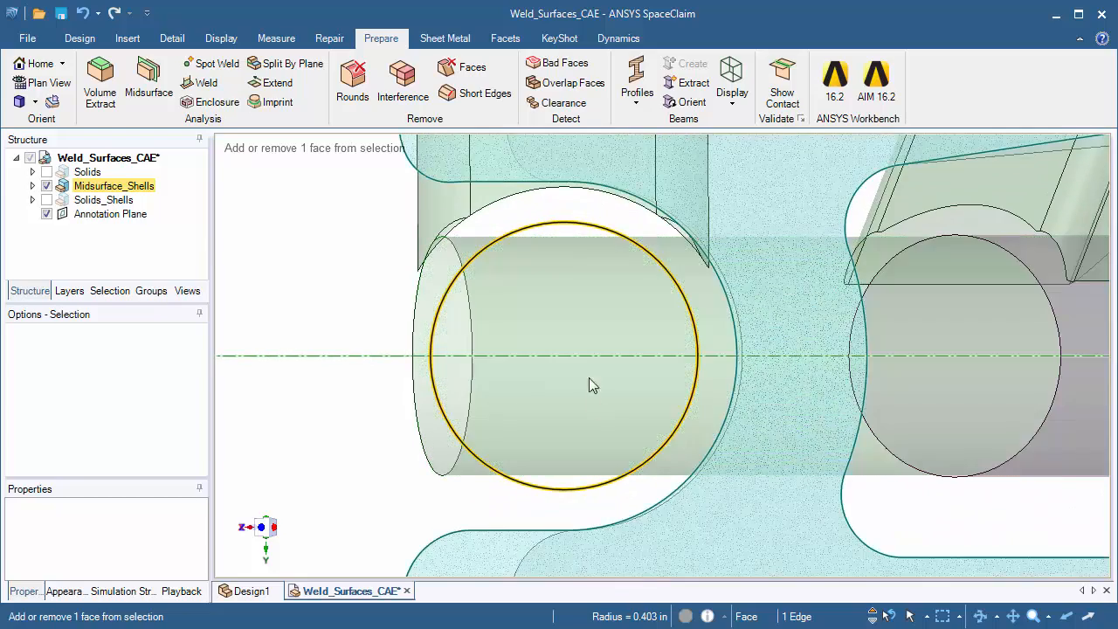
Hide the green cross tube's midsurface and examine the gap between the red tube's end and the upright
right_click(573, 315)
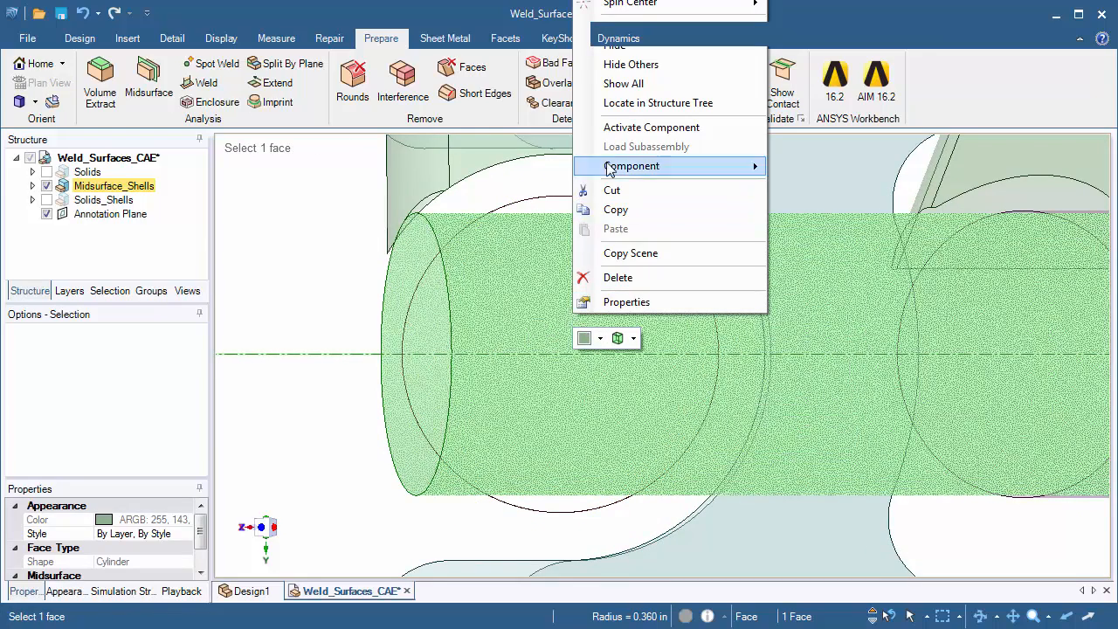
left_click(616, 45)
middle_click_drag(541, 304, 529, 321, "ctrl")
scroll(382, 278, "up", 2)
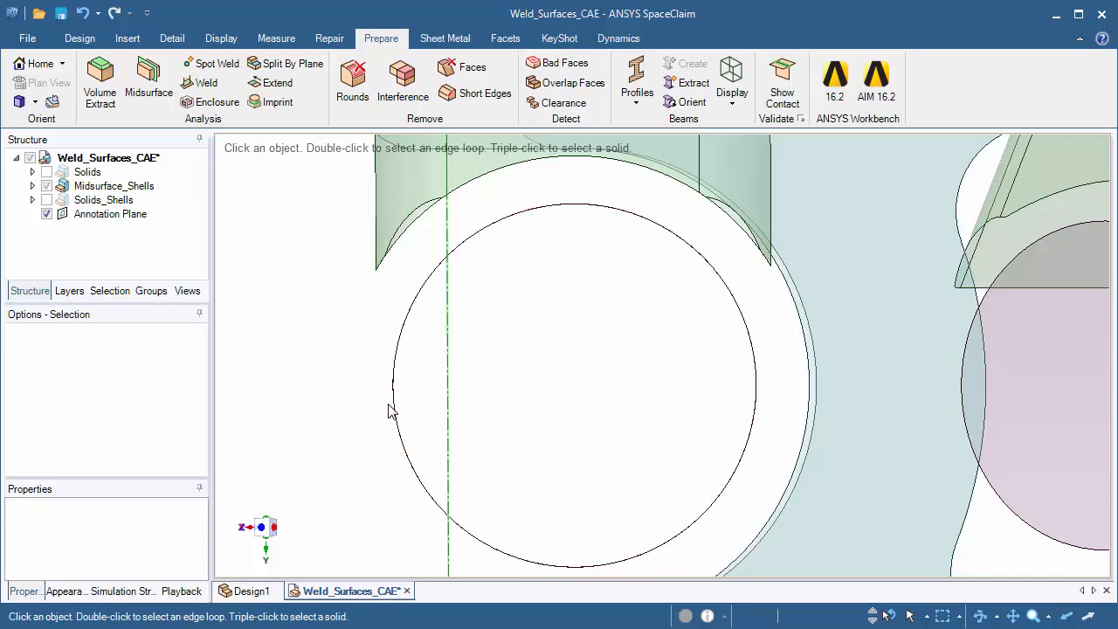
middle_click_drag(478, 395, 475, 389)
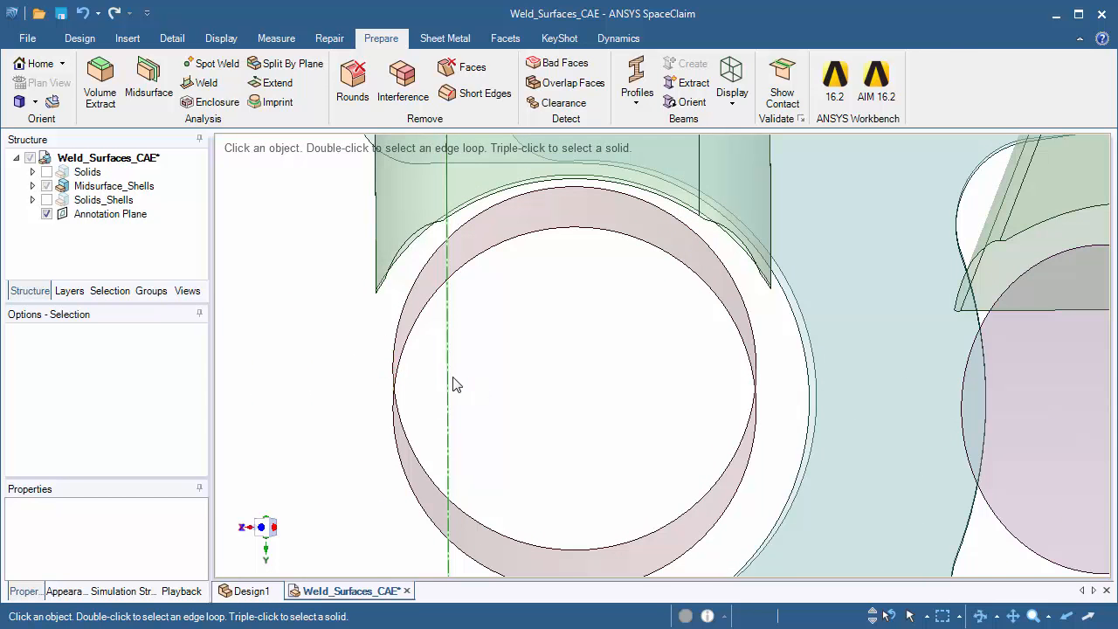
Switch the display from Midsurface_Shells to Solids and inspect how the upright meets the red tube at the same joint
left_click(46, 186)
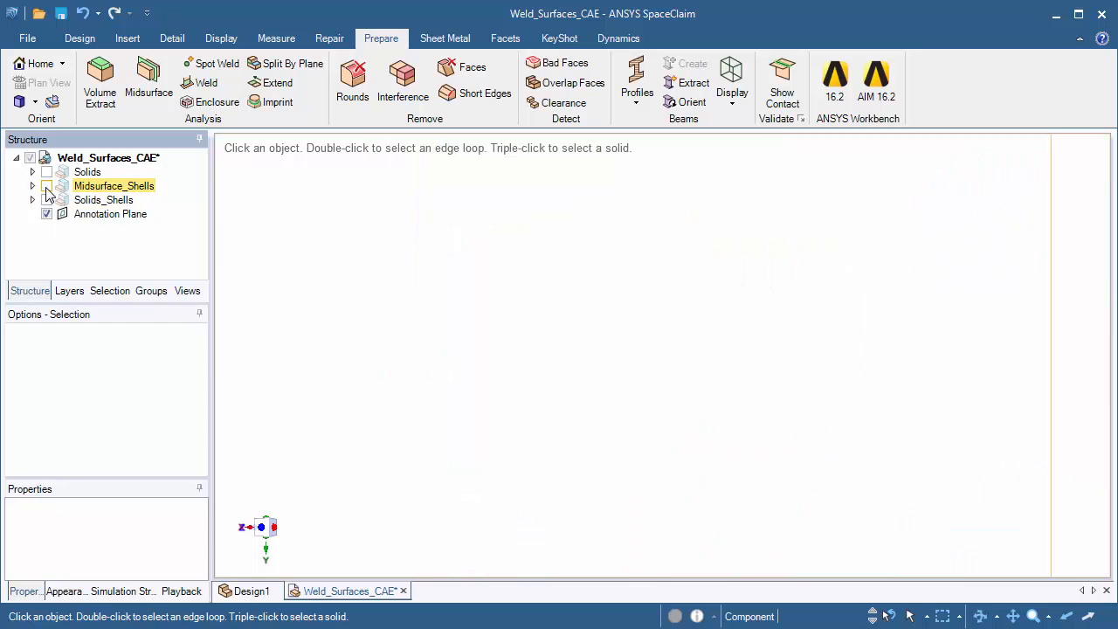
left_click(46, 172)
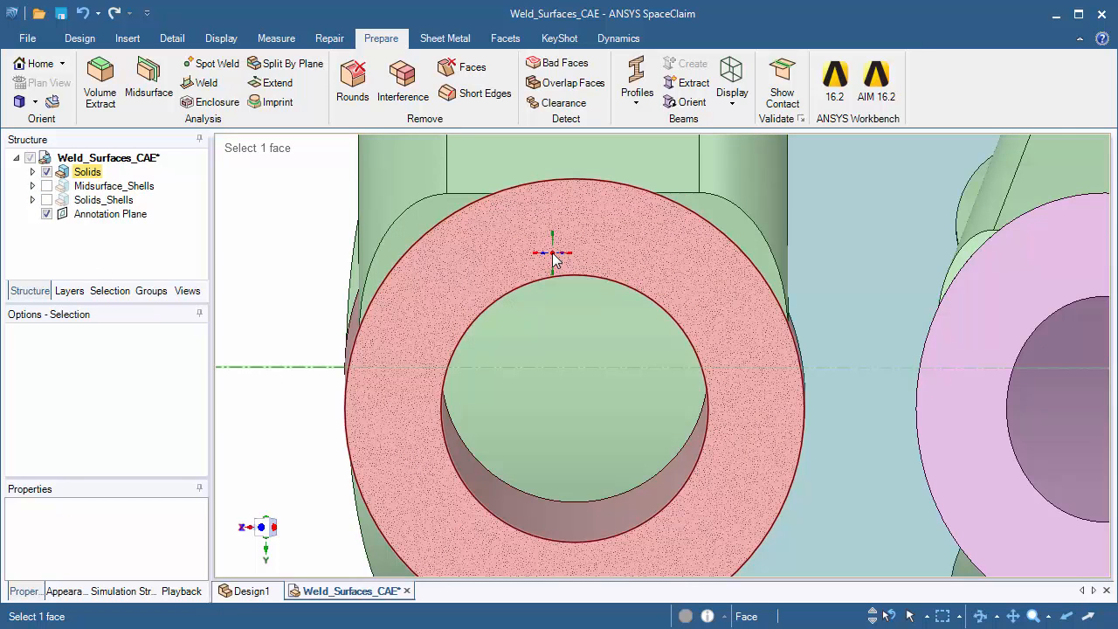
mouse_move(551, 253)
middle_mouse_down()
mouse_move(553, 243)
mouse_move(562, 255)
middle_mouse_up()
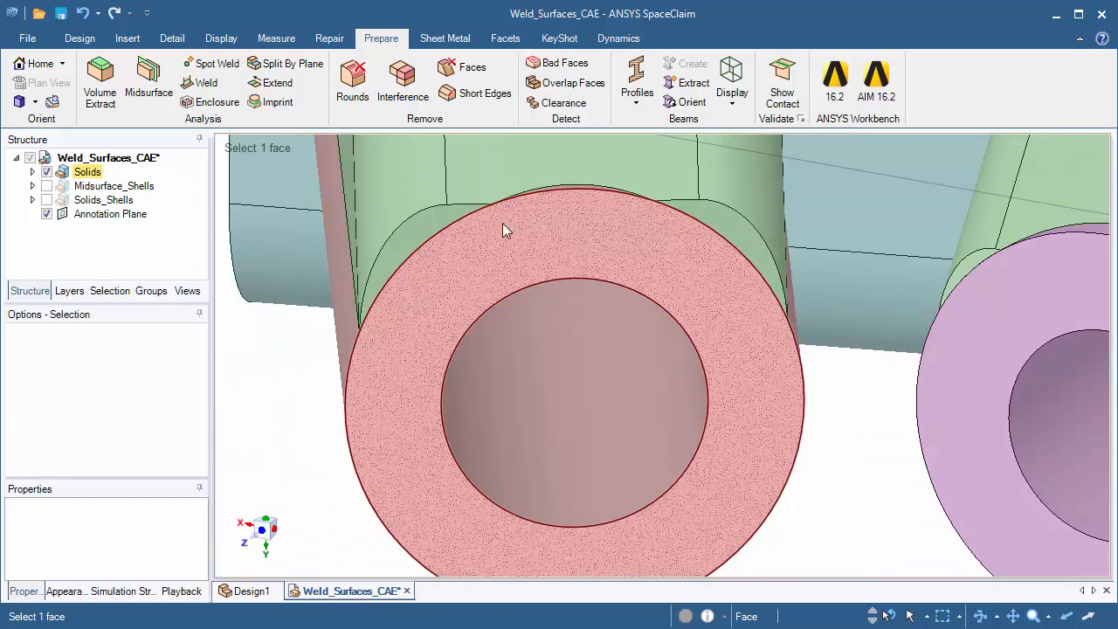
mouse_move(505, 229)
middle_mouse_down()
mouse_move(487, 174)
mouse_move(498, 176)
middle_mouse_up()
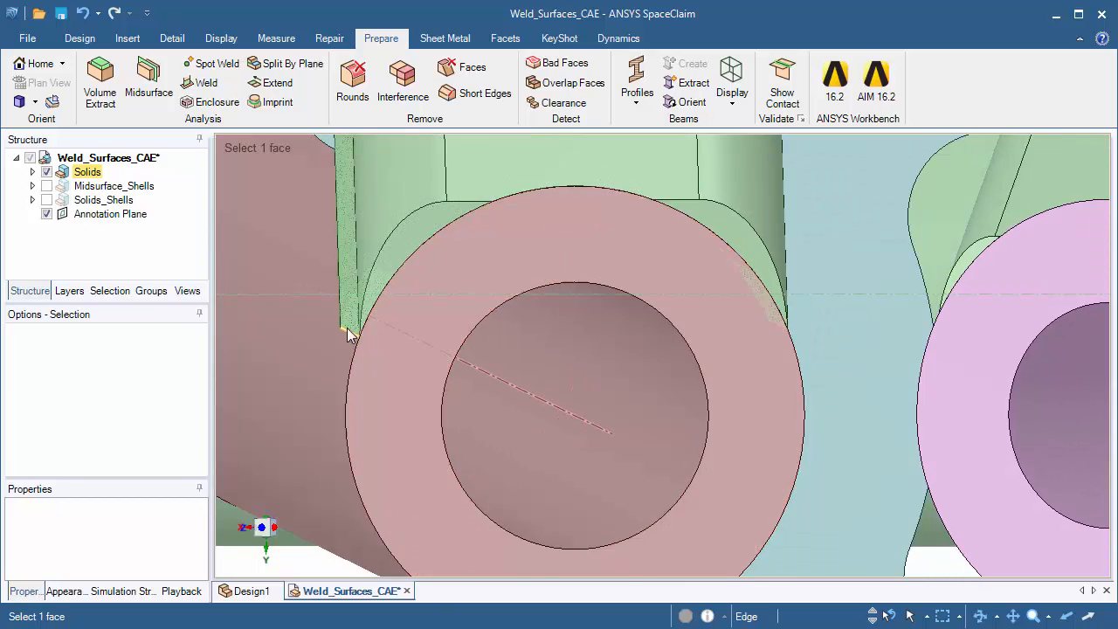
mouse_move(347, 328)
middle_mouse_down()
mouse_move(355, 357)
mouse_move(399, 350)
middle_mouse_up()
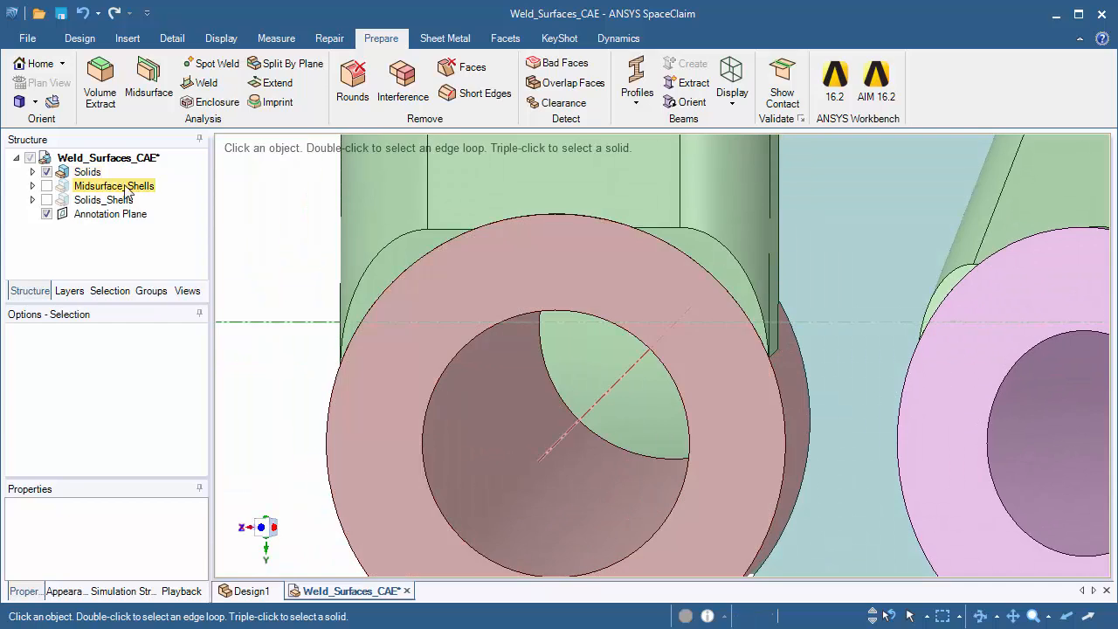
Switch the display back from Solids to Midsurface_Shells and examine the gap between the red tube and the neighbouring shells
left_click(46, 172)
left_click(47, 186)
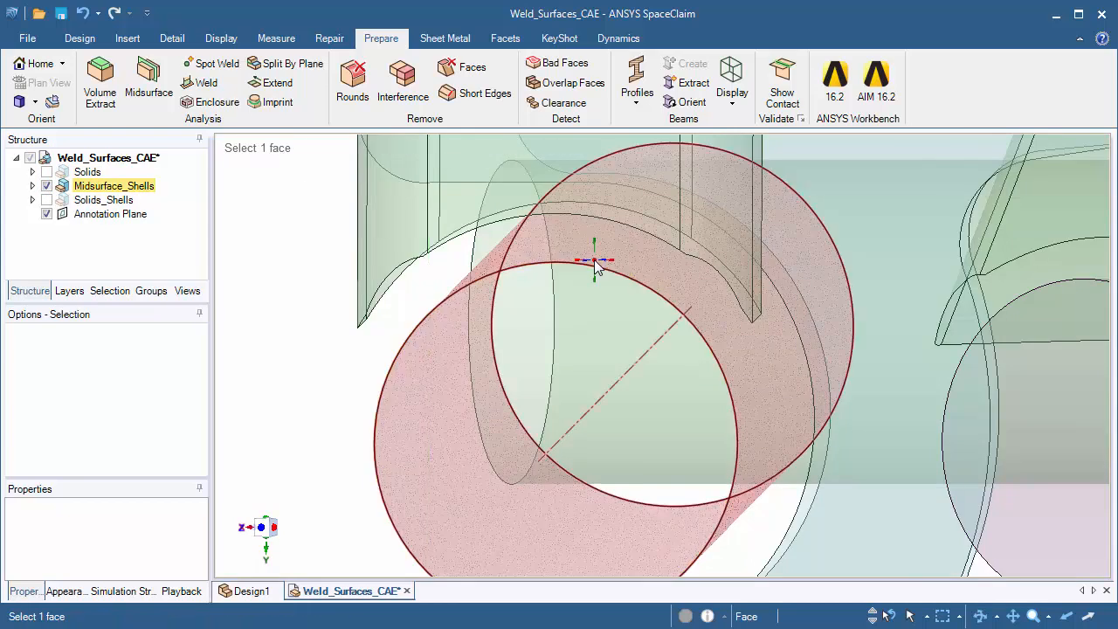
middle_click_drag(594, 264, 594, 249)
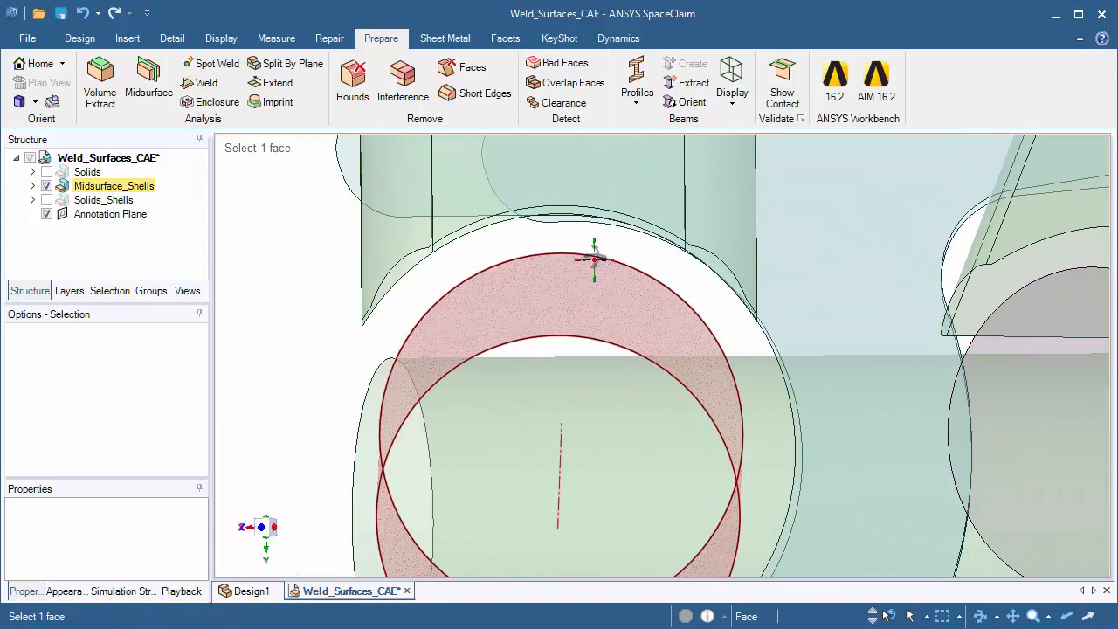
left_click(364, 409)
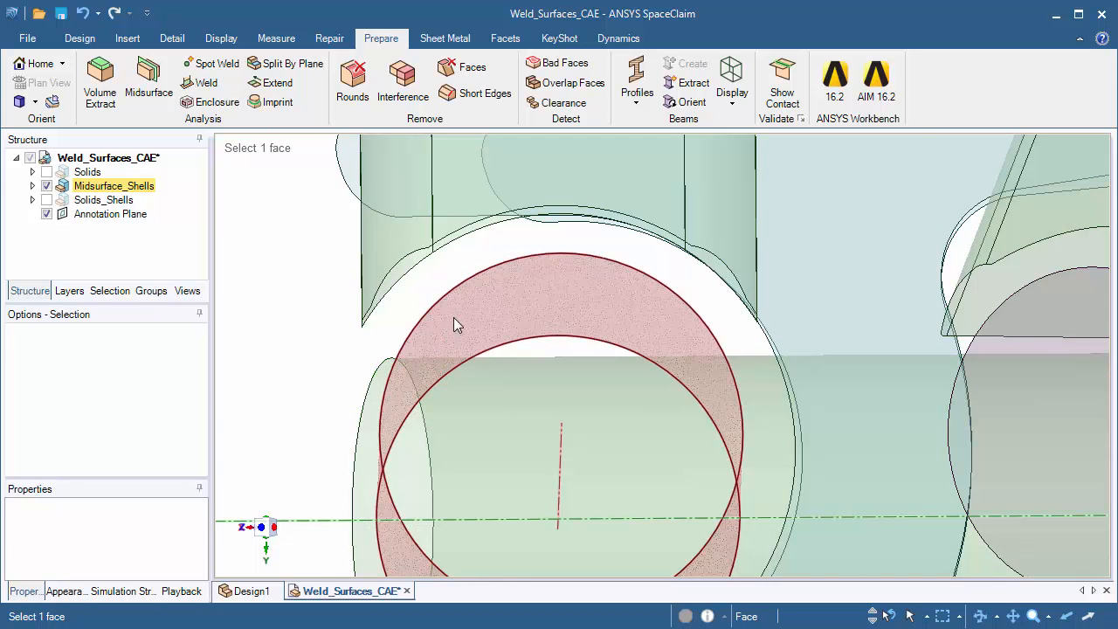
middle_click_drag(504, 321, 497, 235, "shift")
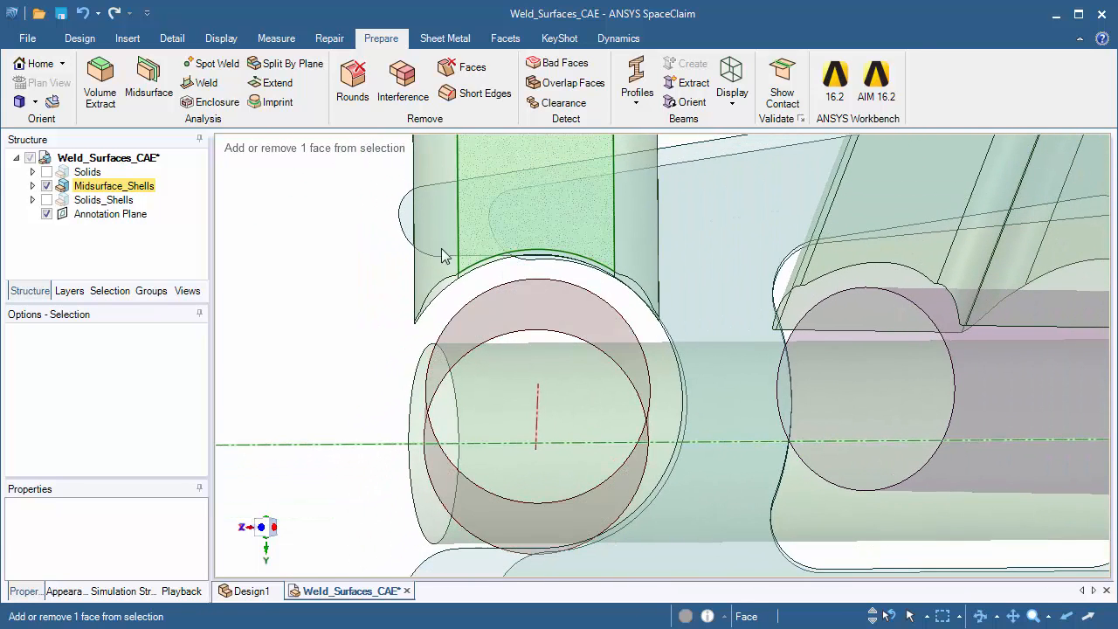
Start the Extend tool with a maximum distance of 0.394 in and inspect the detected edges at the tube joints
left_click(257, 87)
middle_click_drag(320, 312, 546, 251)
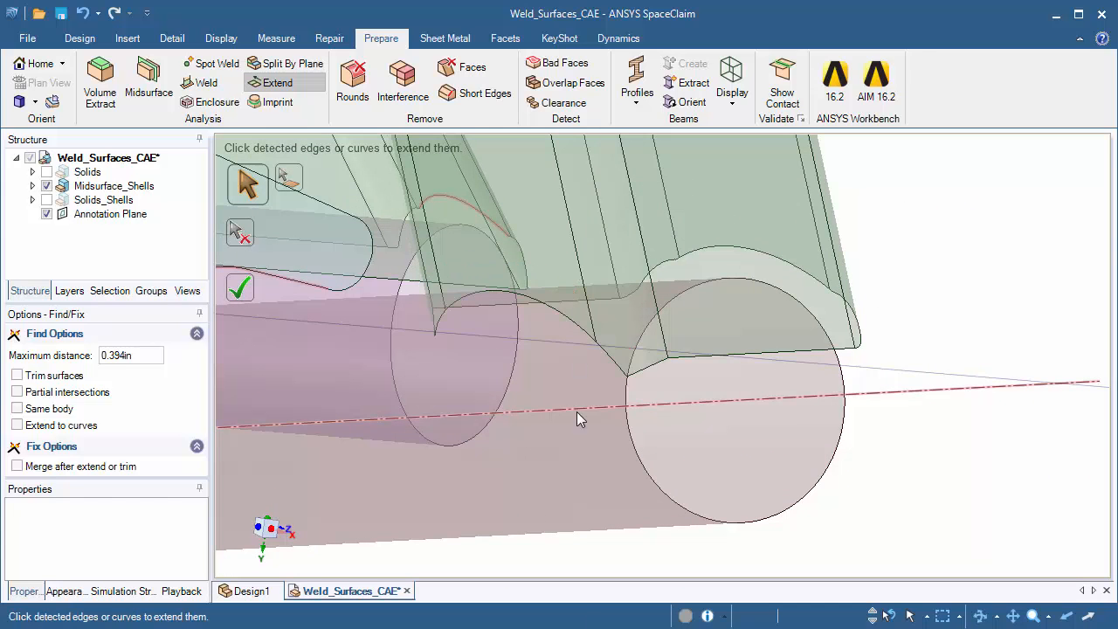
middle_click_drag(576, 411, 699, 299)
middle_click_drag(479, 319, 679, 336)
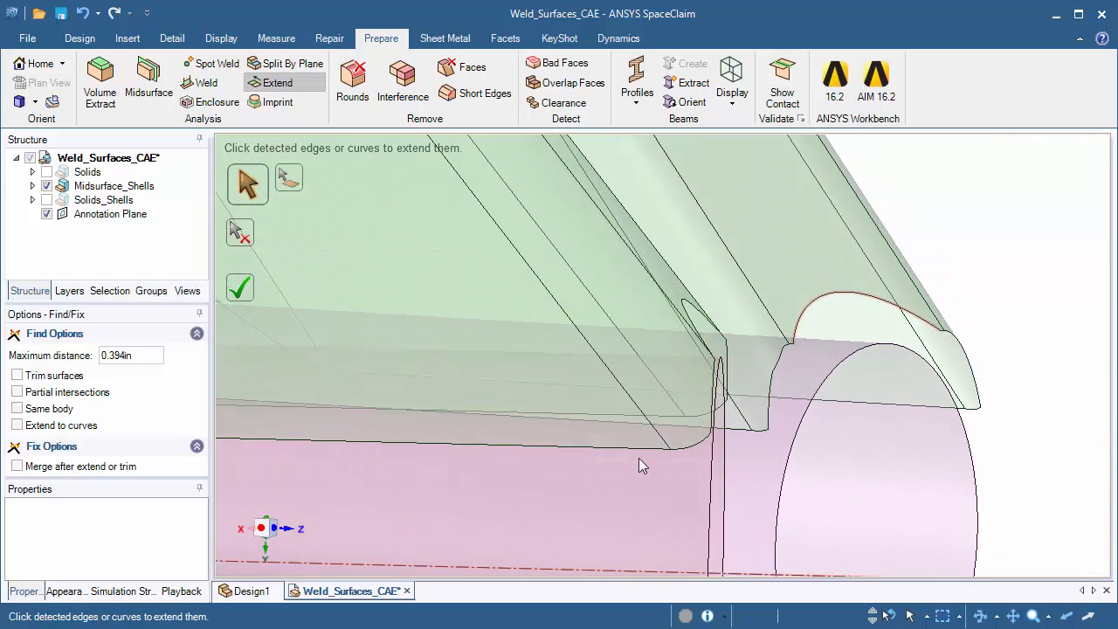
scroll(604, 480, "down", 5)
mouse_move(613, 320)
middle_mouse_down()
mouse_move(547, 432)
mouse_move(606, 440)
mouse_move(322, 447)
mouse_move(396, 430)
middle_mouse_up()
Extend the detected curved cutout edge of the nearer bracket shell to the pink tube's midsurface
scroll(485, 360, "up", 6)
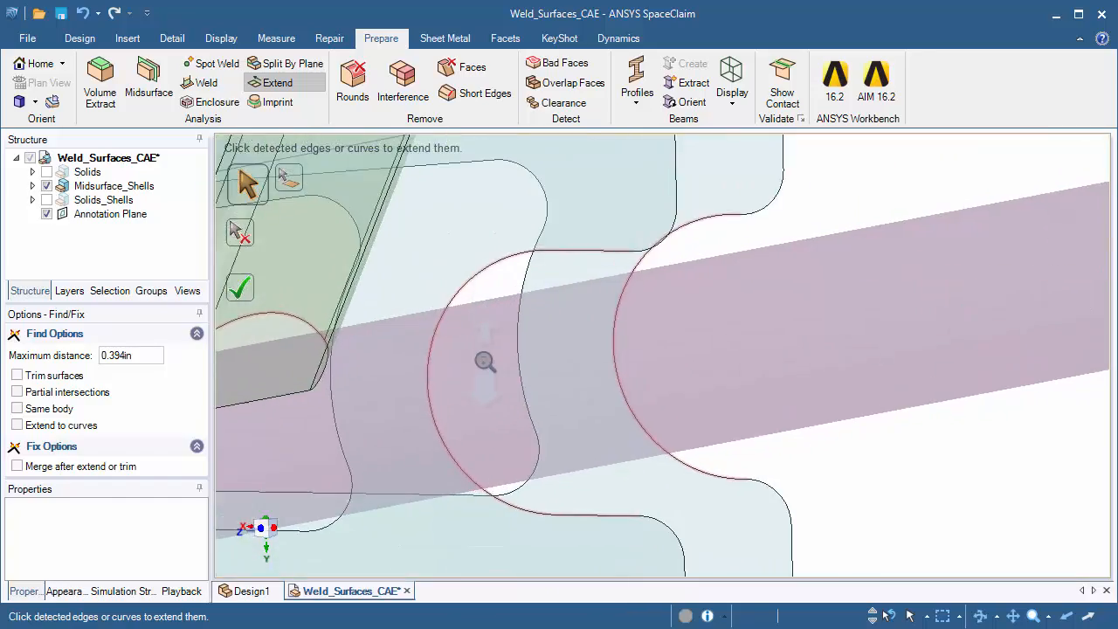
mouse_move(487, 341)
middle_mouse_down()
mouse_move(459, 341)
mouse_move(497, 341)
middle_mouse_up()
middle_click_drag(512, 197, 493, 227)
mouse_move(510, 430)
middle_mouse_down()
mouse_move(569, 426)
mouse_move(597, 401)
mouse_move(545, 424)
middle_mouse_up()
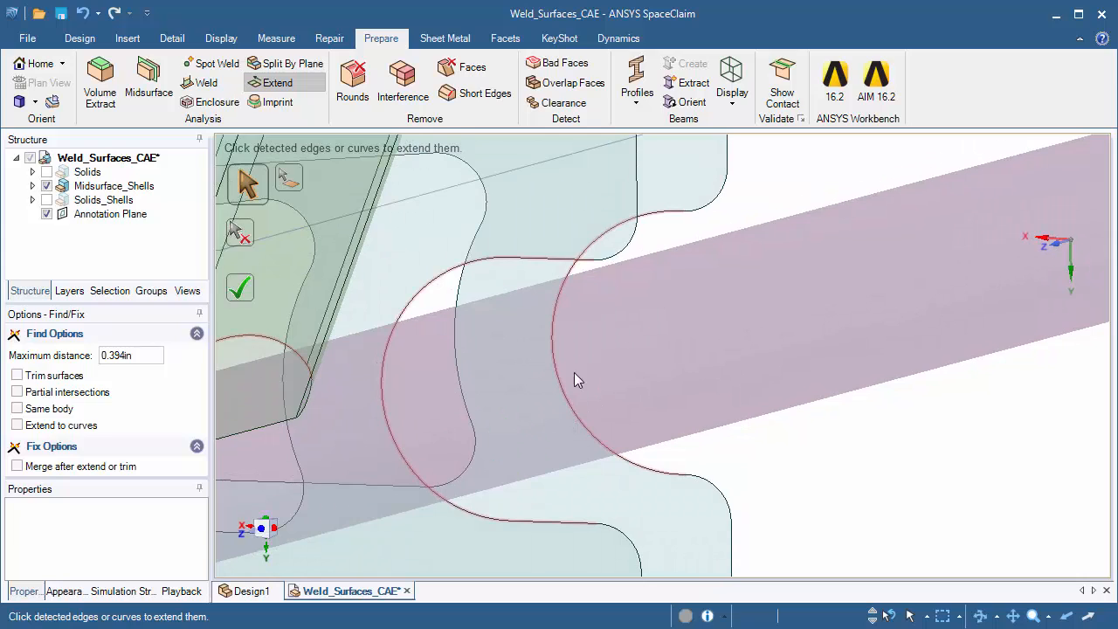
left_click(451, 282)
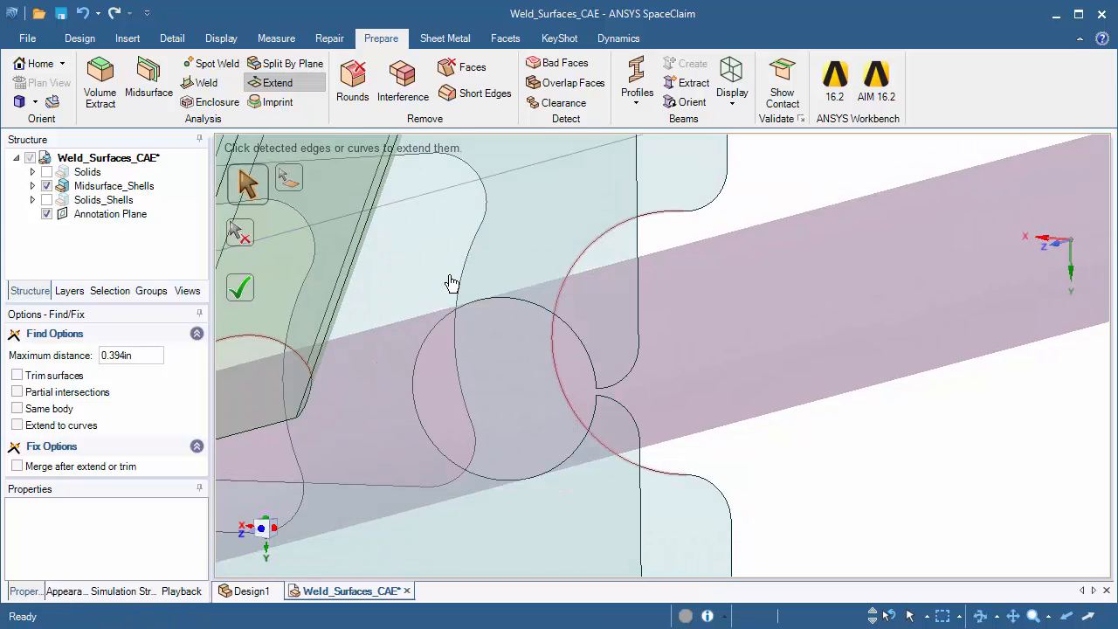
Compare the bracket's extended cutout with its original curved cutout and the other detected edges
middle_click_drag(520, 330, 617, 369)
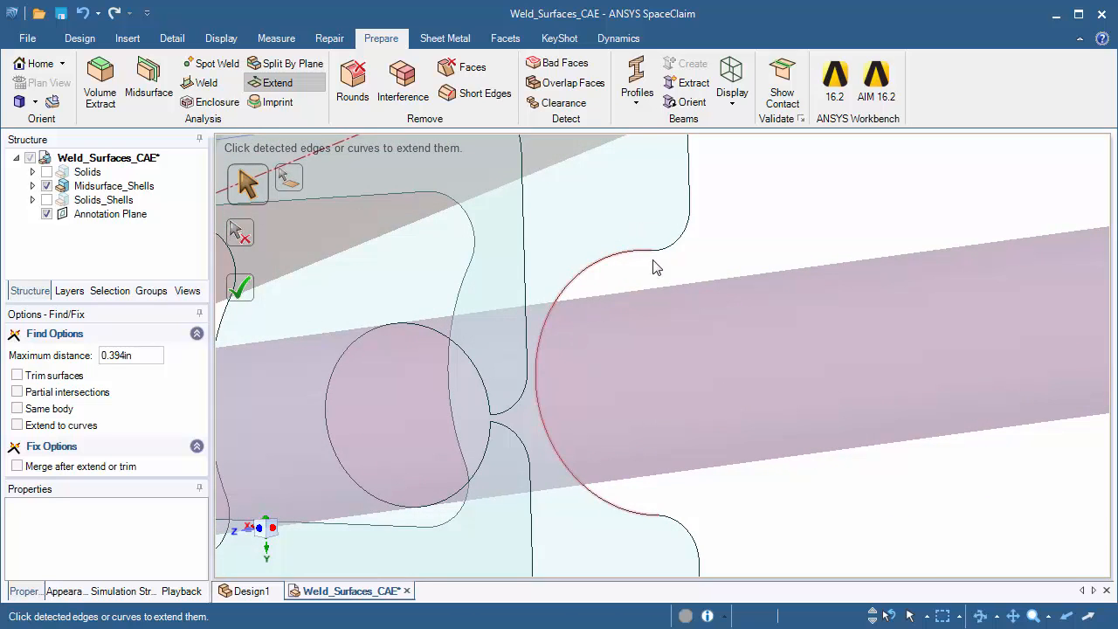
middle_click_drag(649, 259, 624, 322)
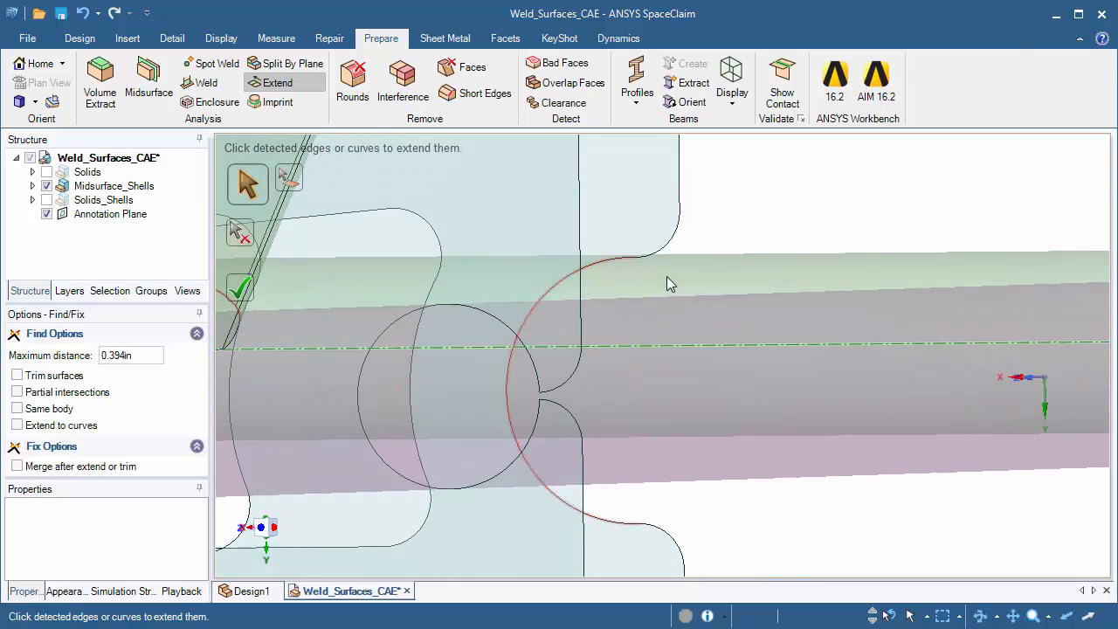
middle_click_drag(515, 461, 522, 341)
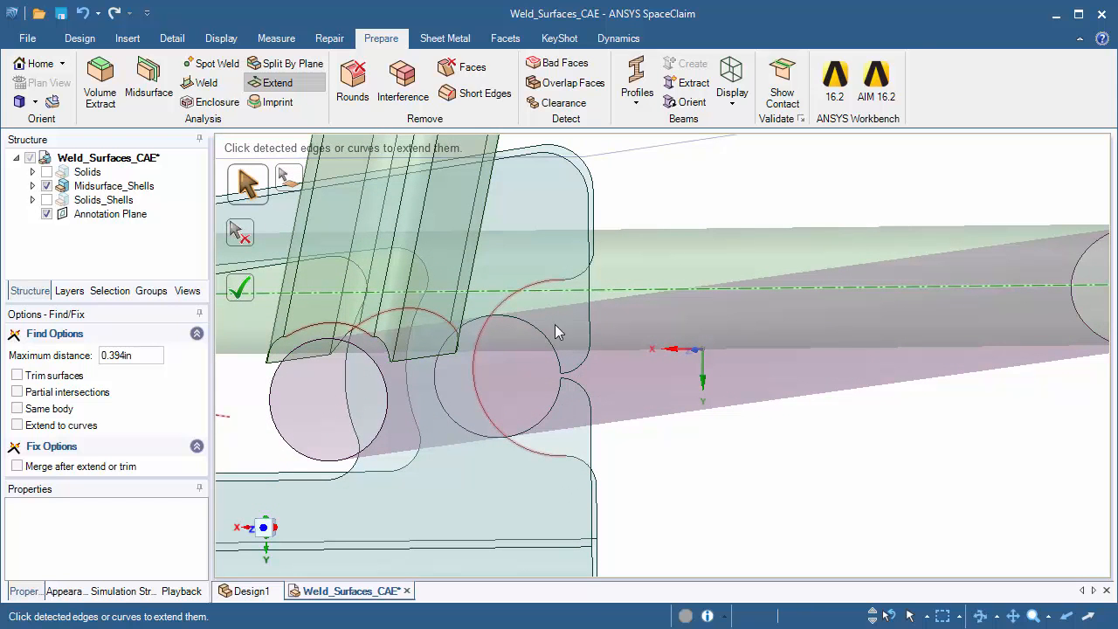
middle_click_drag(577, 384, 701, 417)
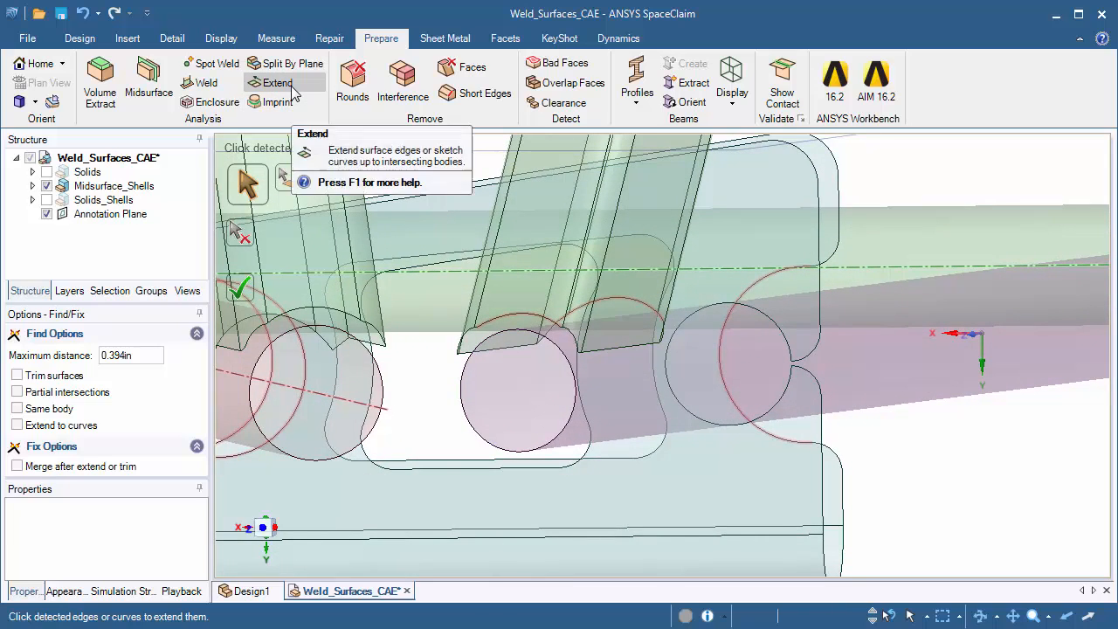
Try to extend the nearer bracket shell's detected curved cutout edge to the red tube's midsurface
middle_click_drag(663, 432, 666, 406)
middle_click_drag(543, 400, 655, 417, "shift")
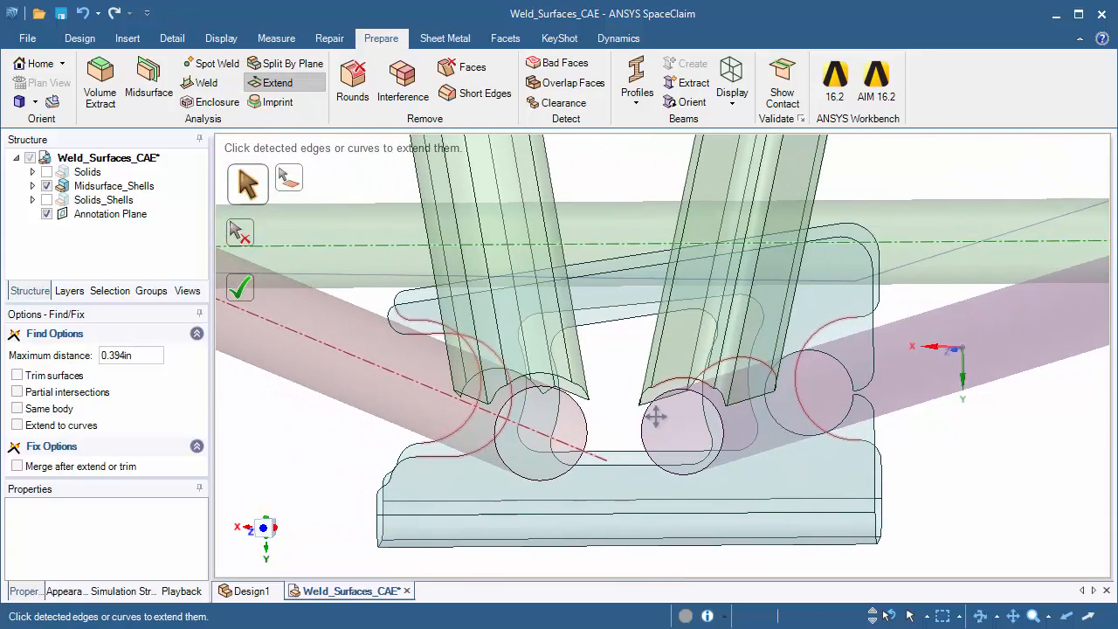
middle_click_drag(587, 373, 638, 386, "shift")
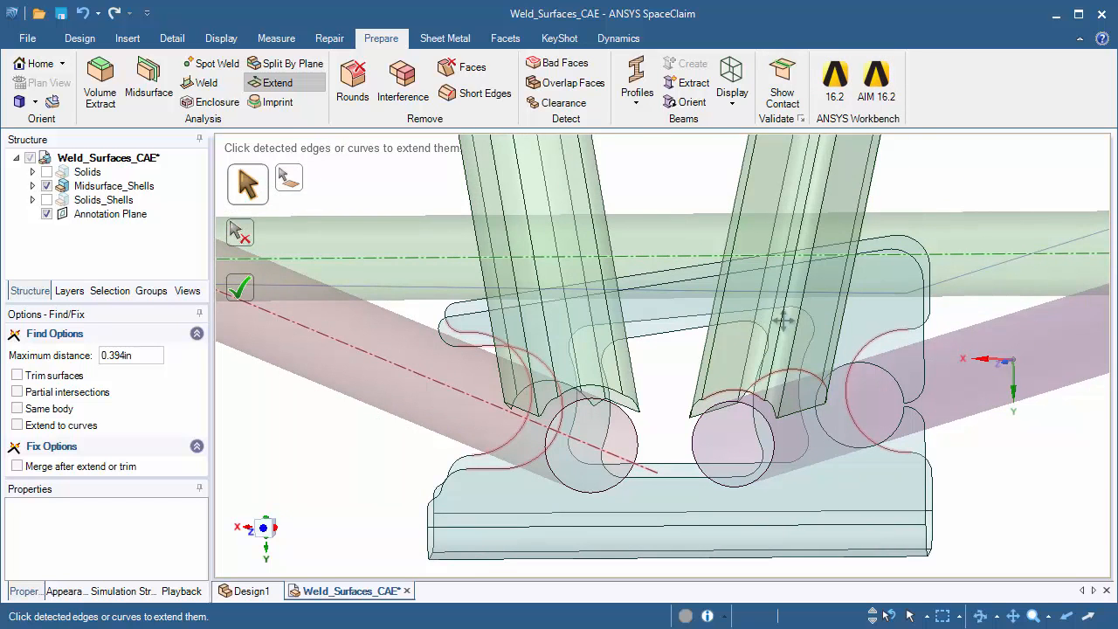
middle_click_drag(783, 322, 559, 328)
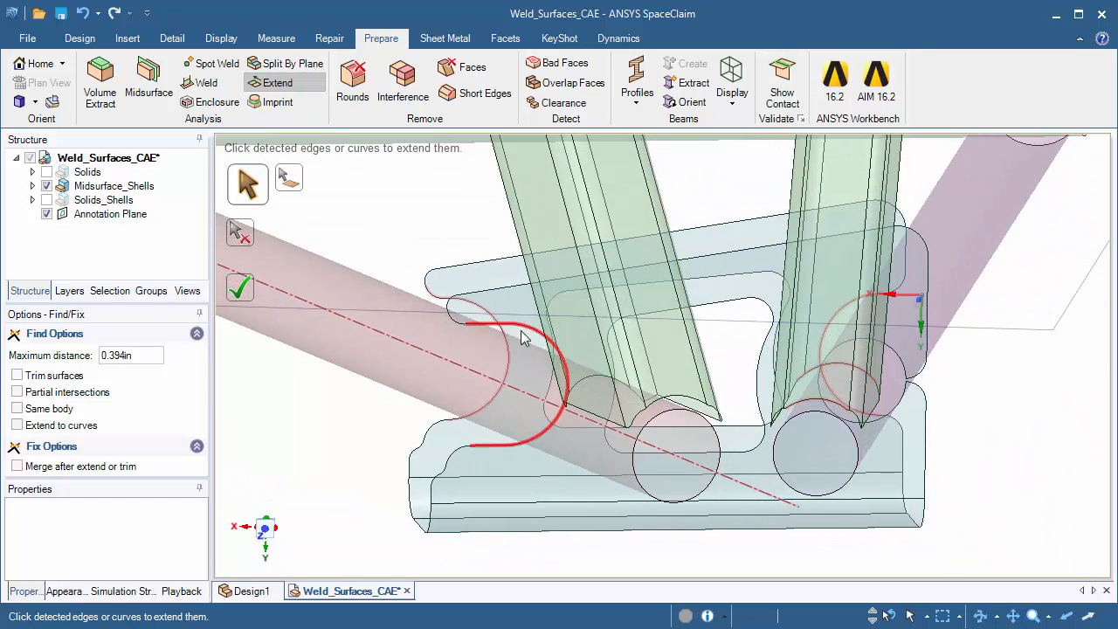
middle_click_drag(519, 415, 496, 430, "shift")
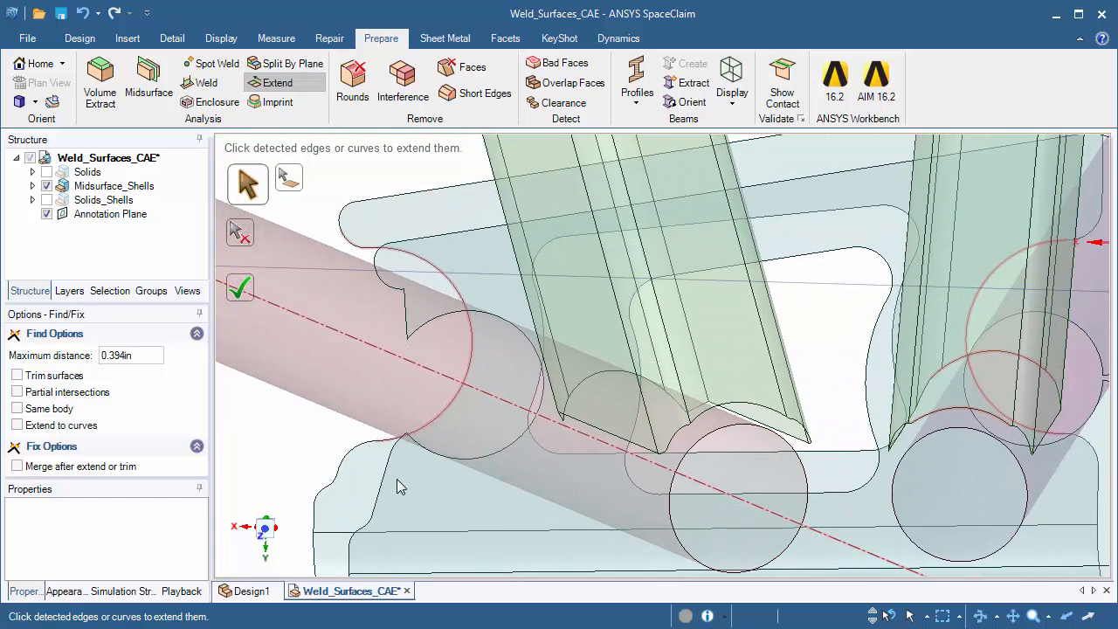
Examine the gaps between the lower ends of the green uprights and the tubes from several sides
key("Right")
key("Right")
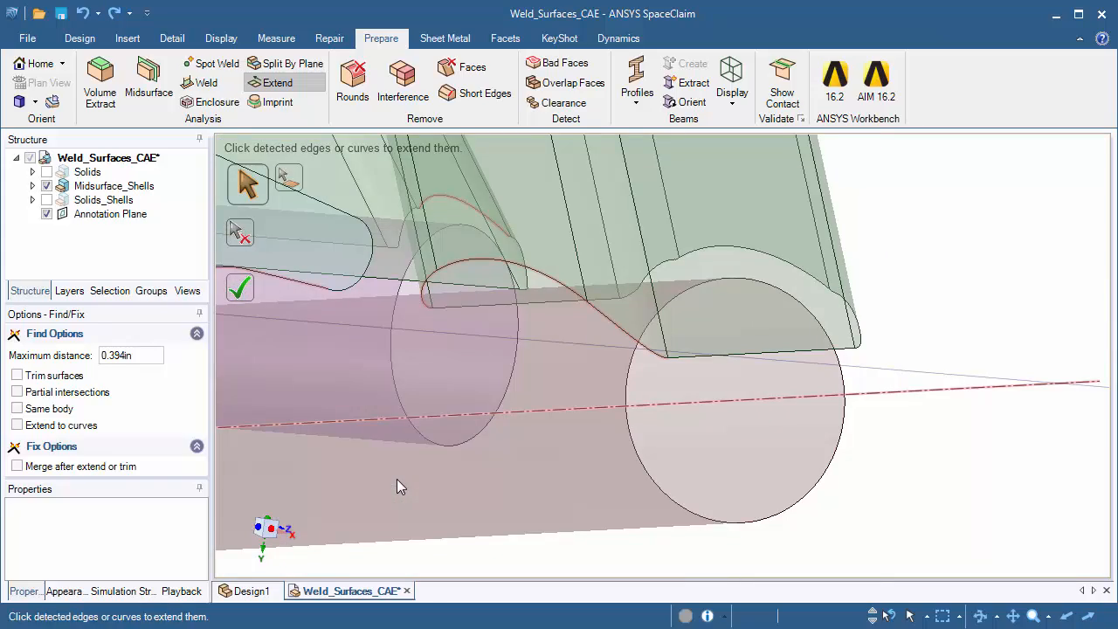
key("Right")
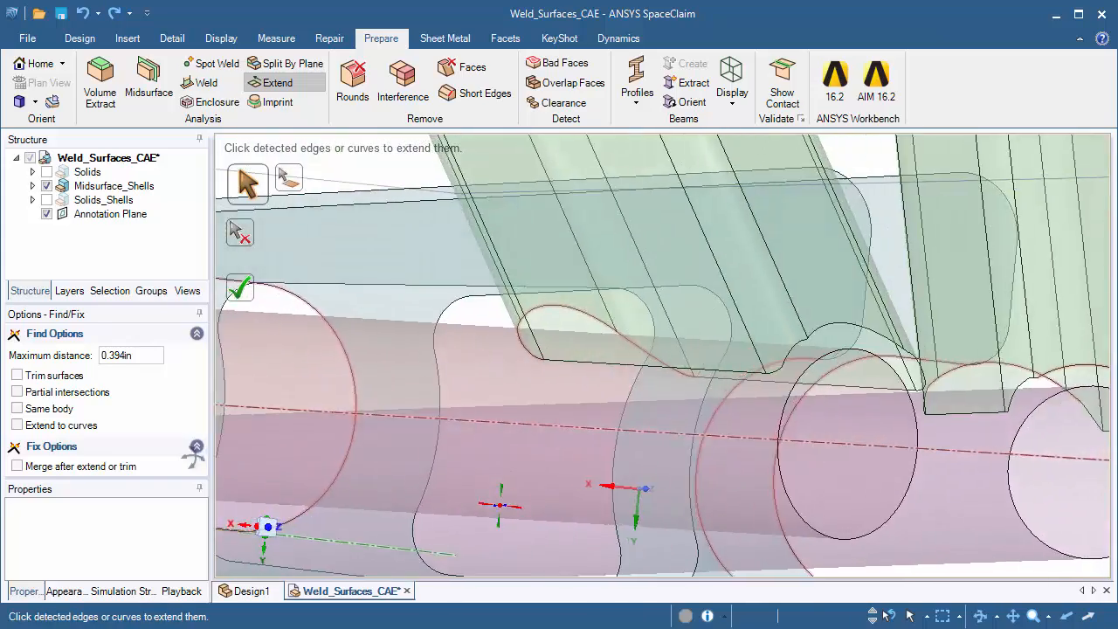
middle_click_drag(193, 456, 262, 485)
middle_click_drag(391, 349, 387, 257, "shift")
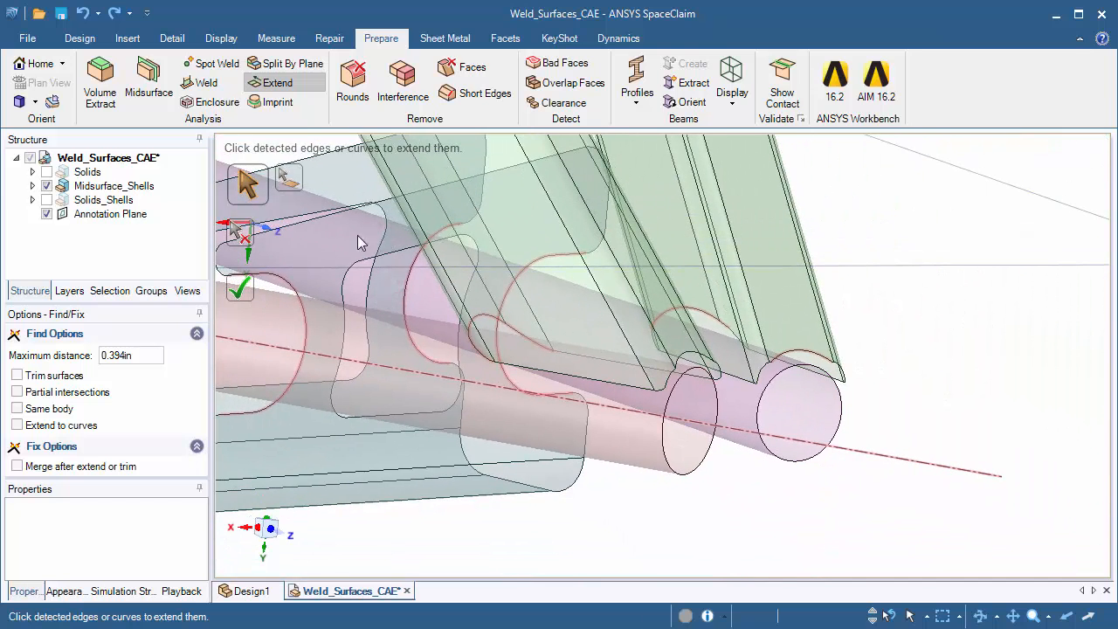
Detect weld edges with a maximum length of 0.394 in and inspect them at the bracket cutouts and diagonal tube ends
left_click(211, 82)
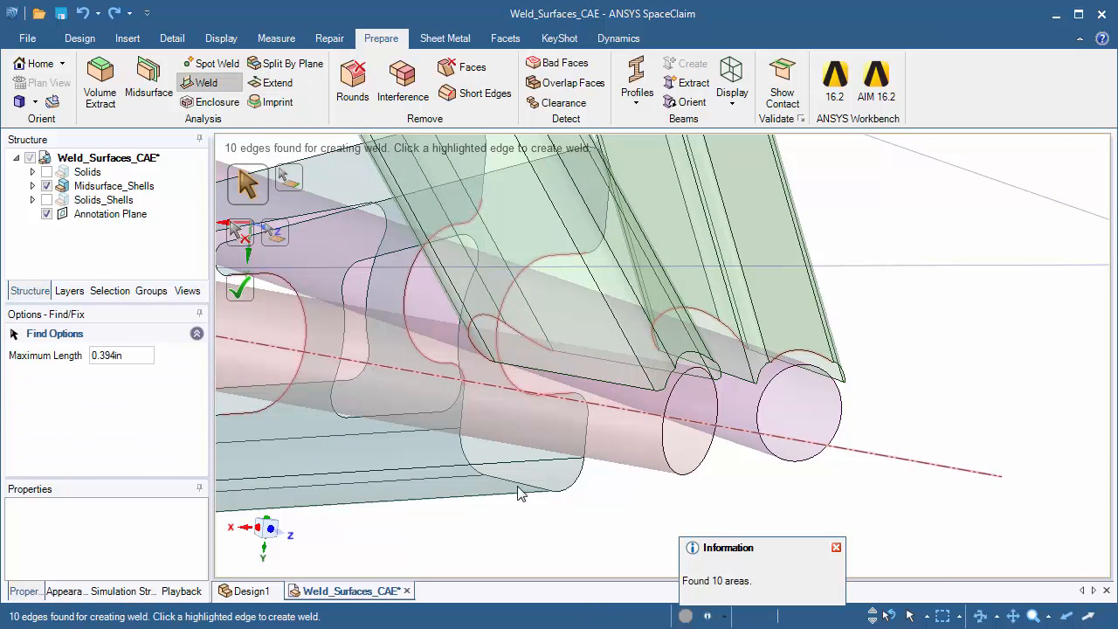
middle_click_drag(415, 414, 474, 387, "ctrl")
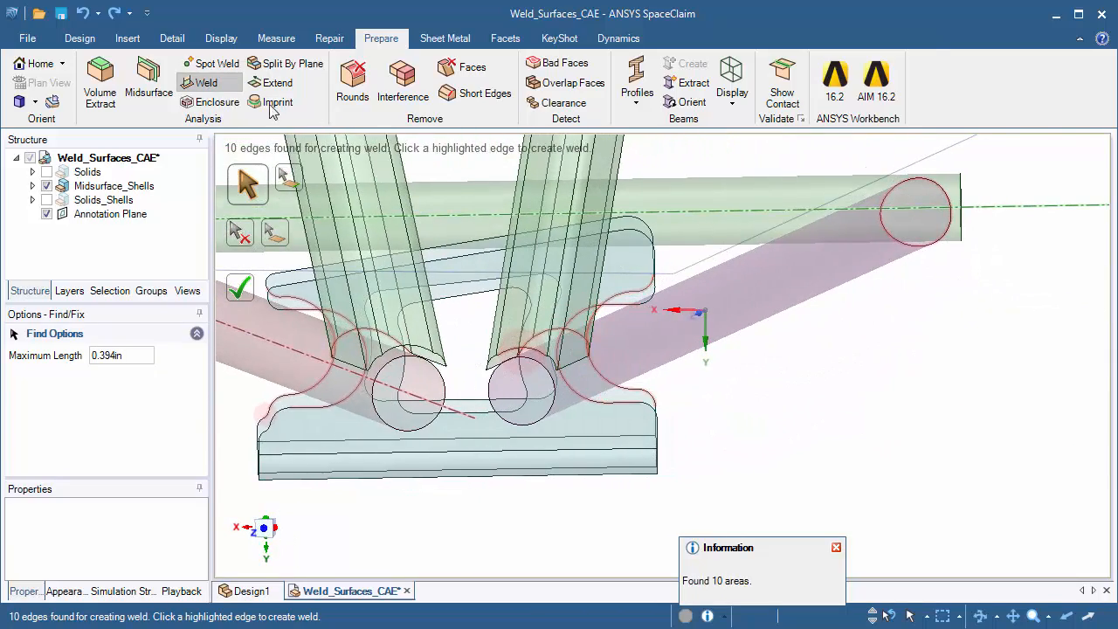
middle_click_drag(611, 366, 924, 401, "shift")
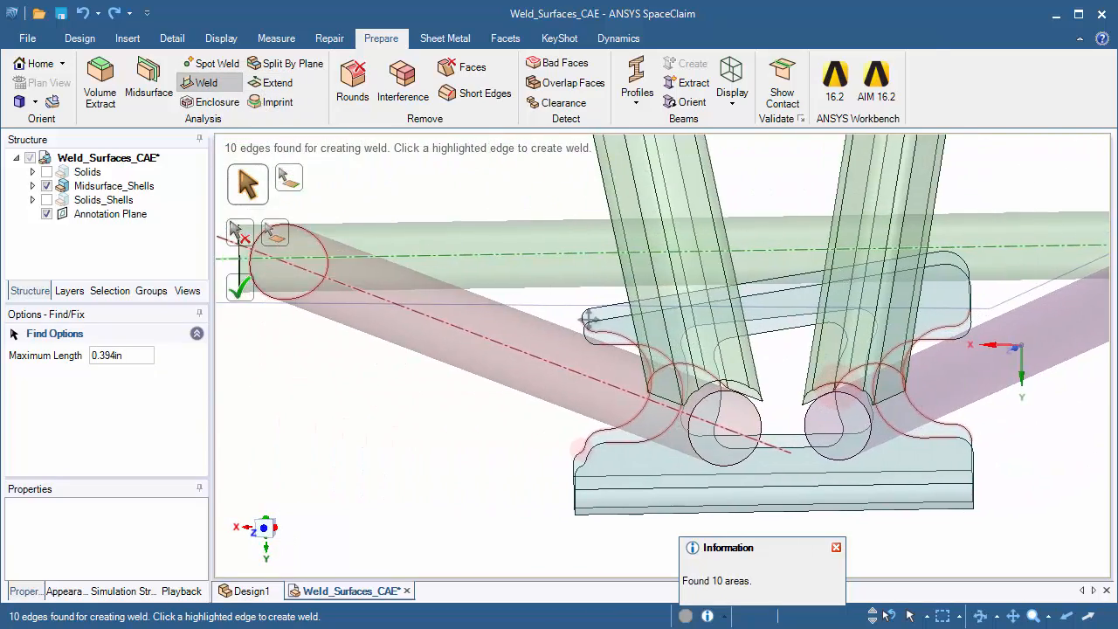
middle_click_drag(587, 319, 695, 341, "shift")
middle_click_drag(572, 382, 622, 384)
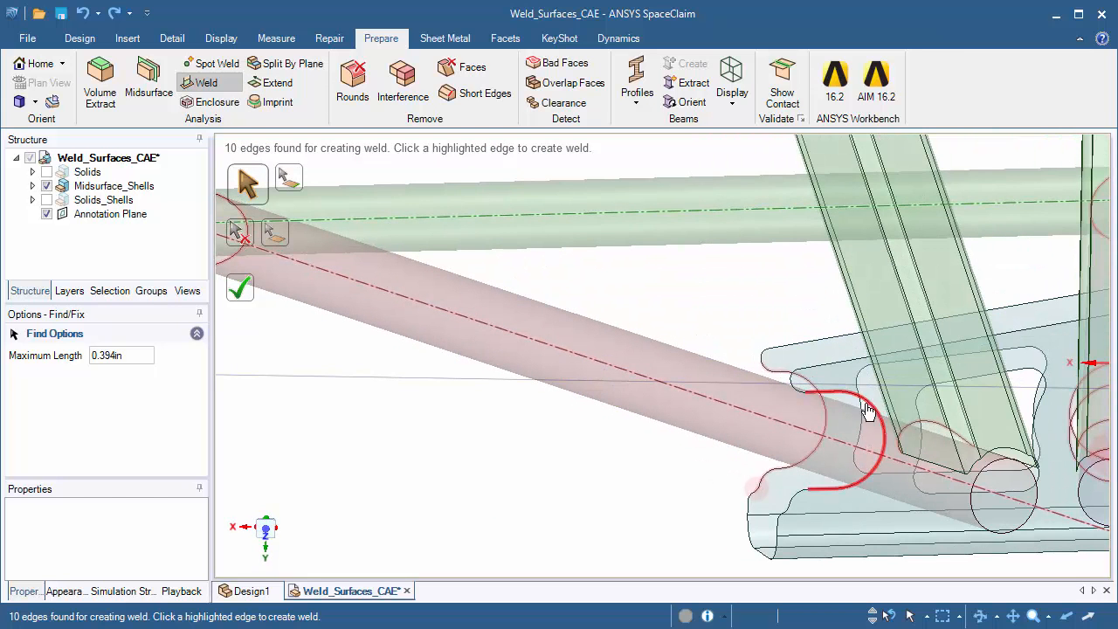
middle_click_drag(483, 236, 645, 264, "shift")
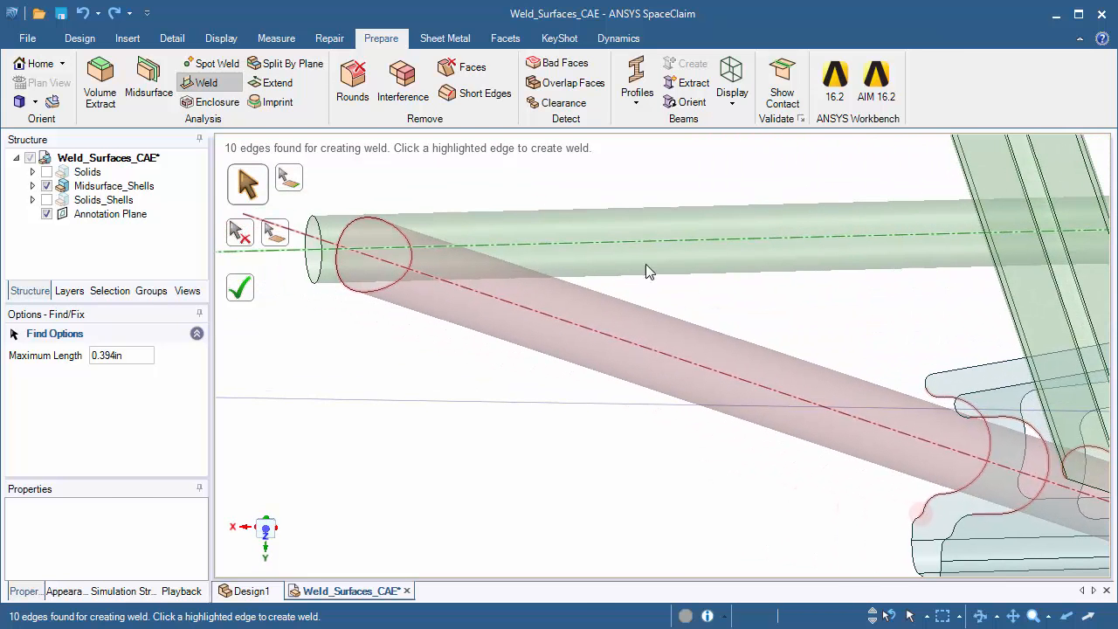
Return to Extend with a 0.394 in maximum distance and inspect the diagonal tubes' coped ends at the green tube
left_click(276, 82)
scroll(387, 373, "up", 4)
mouse_move(386, 373)
middle_mouse_down()
mouse_move(414, 279)
mouse_move(434, 455)
mouse_move(446, 419)
mouse_move(589, 291)
mouse_move(654, 299)
mouse_move(515, 328)
mouse_move(714, 190)
mouse_move(679, 307)
middle_mouse_up()
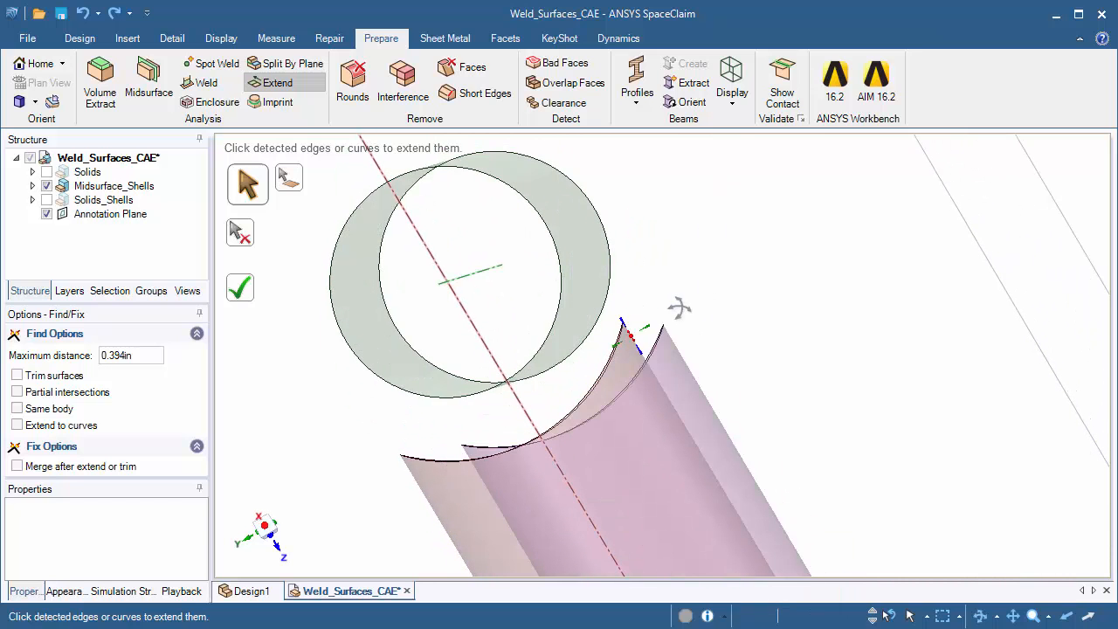
middle_click_drag(581, 271, 576, 262)
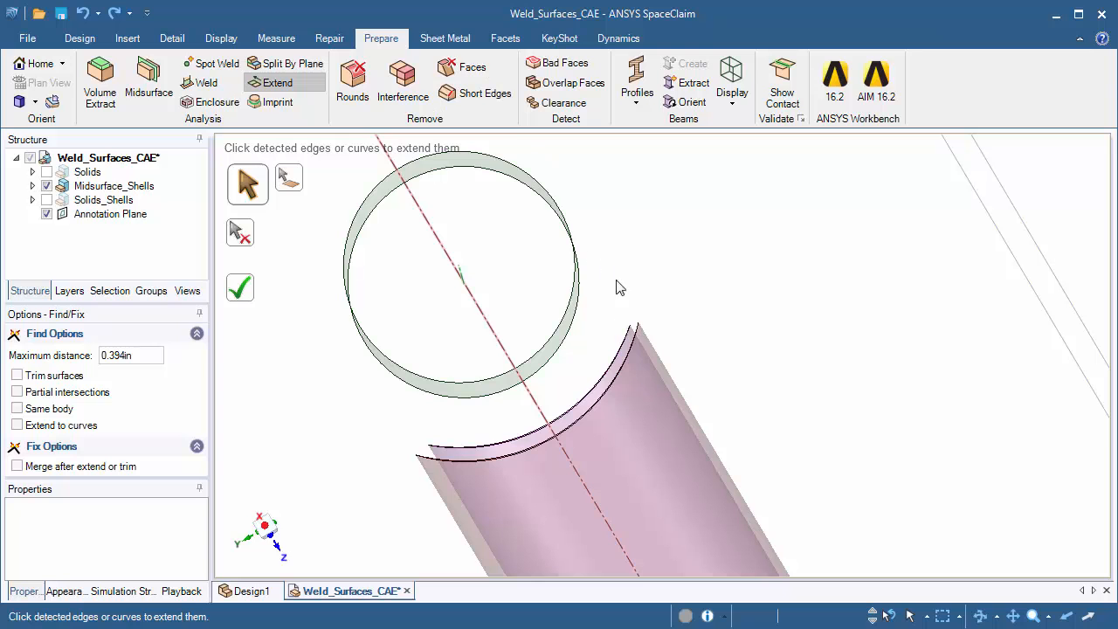
middle_click_drag(721, 320, 611, 242, "shift")
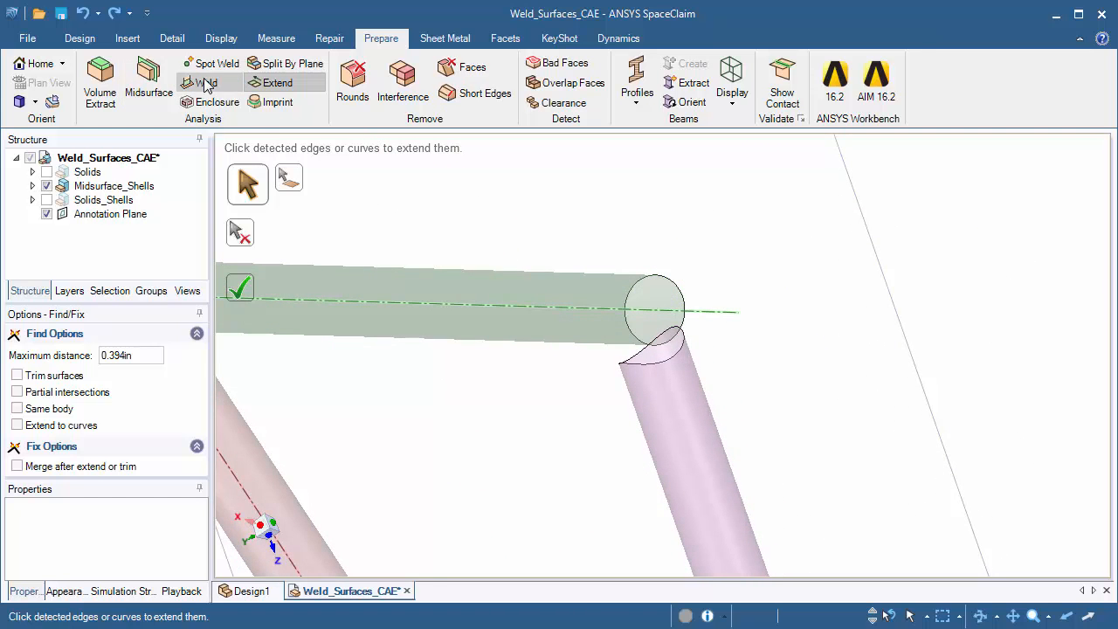
Use the Weld tool with a 0.394 in maximum length to join the nearer bracket shell's curved cutout edge to the red tube
left_click(203, 83)
scroll(707, 285, "down", 3)
middle_click_drag(808, 364, 699, 144, "ctrl")
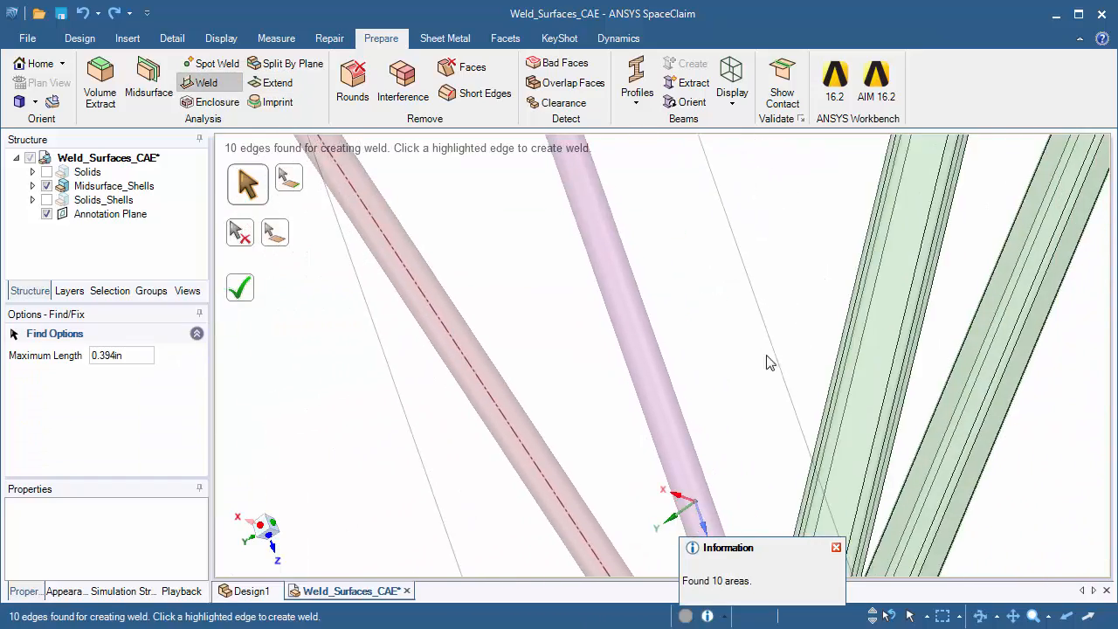
middle_click_drag(803, 428, 649, 113, "ctrl")
mouse_move(616, 302)
middle_mouse_down()
mouse_move(690, 259)
mouse_move(612, 530)
middle_mouse_up()
mouse_move(612, 531)
middle_mouse_down("ctrl")
mouse_move(594, 309)
mouse_move(691, 487)
middle_mouse_up("ctrl")
mouse_move(625, 278)
middle_mouse_down()
mouse_move(623, 256)
mouse_move(634, 318)
mouse_move(653, 324)
middle_mouse_up()
scroll(634, 320, "up", 3)
scroll(653, 323, "up", 2)
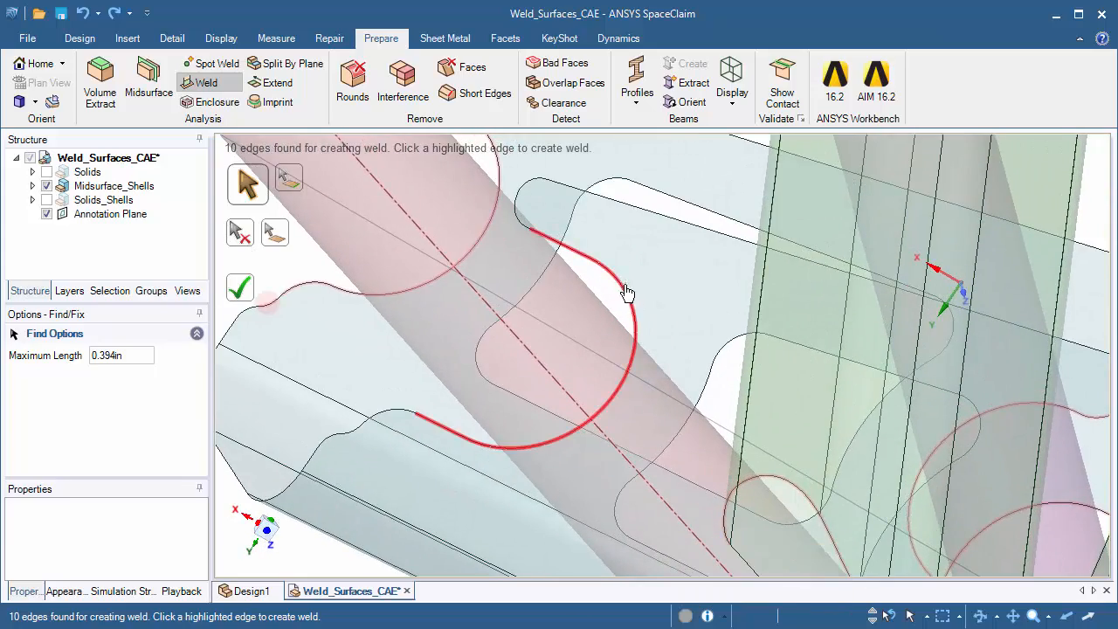
middle_click_drag(508, 355, 529, 318)
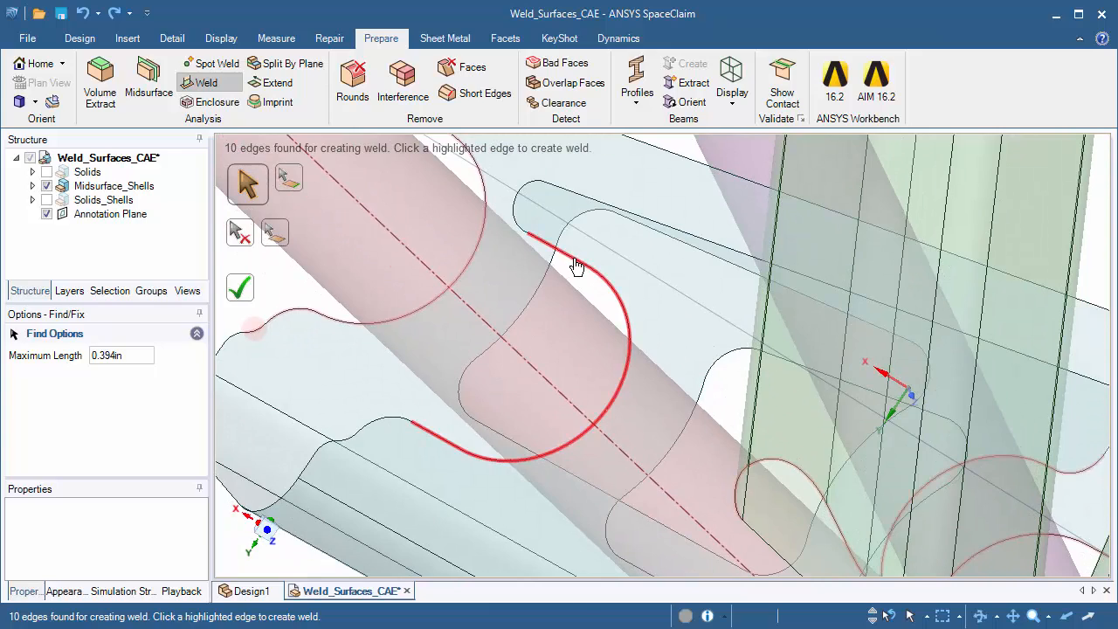
left_click(529, 335)
middle_click_drag(529, 335, 557, 295)
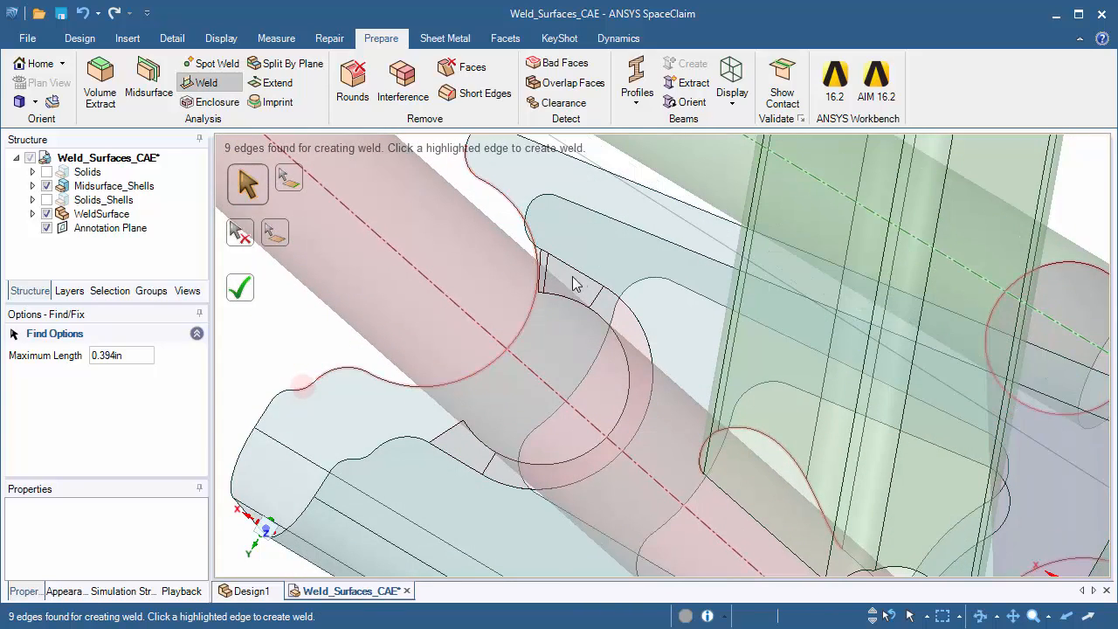
Create a weld surface between the farther bracket cutout edge and the red tube, then leave the Weld tool
middle_click_drag(485, 304, 588, 328)
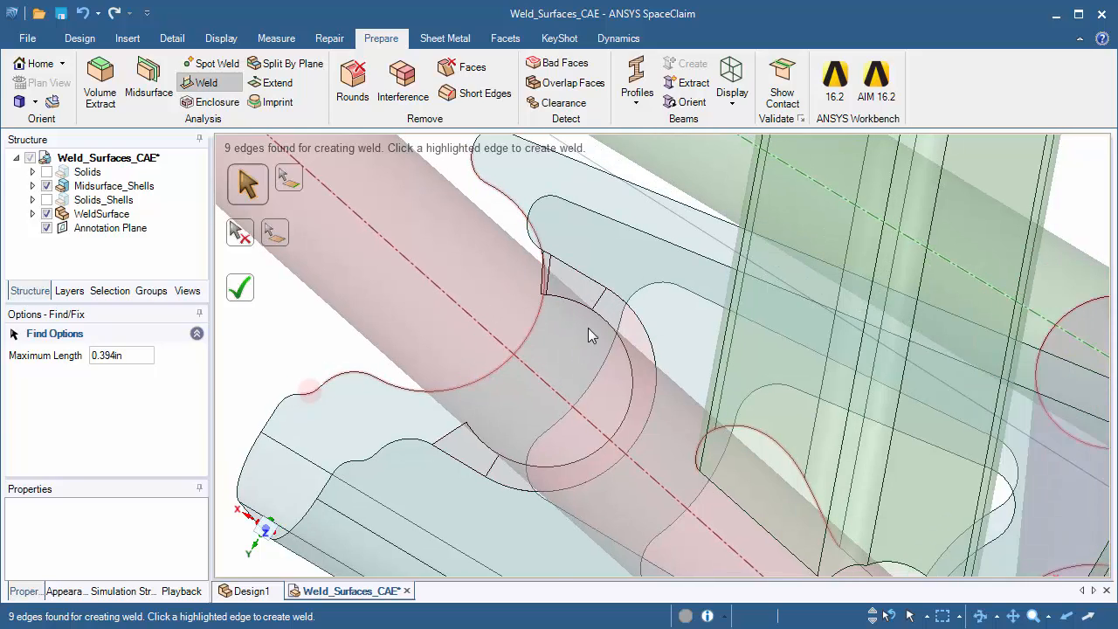
middle_click_drag(498, 382, 581, 406)
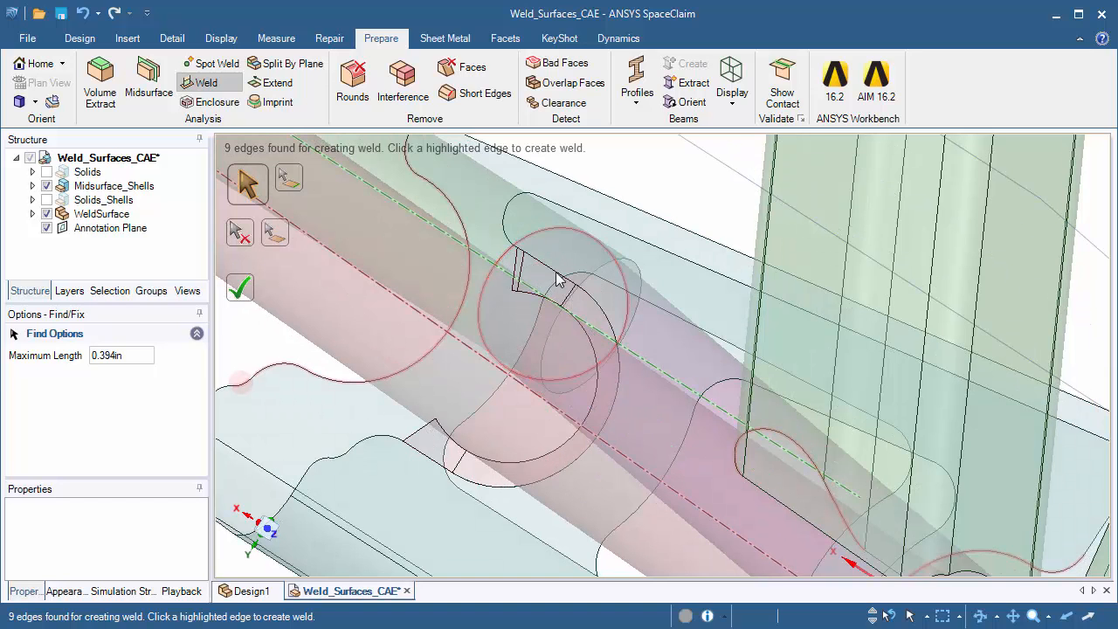
middle_click_drag(590, 338, 646, 341)
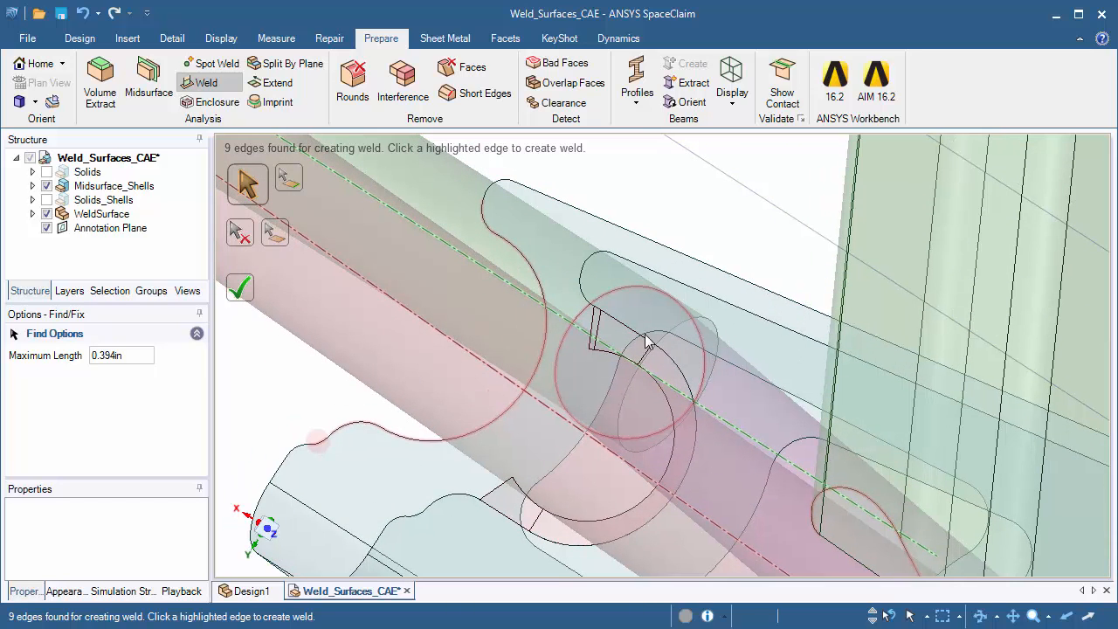
left_click(541, 281)
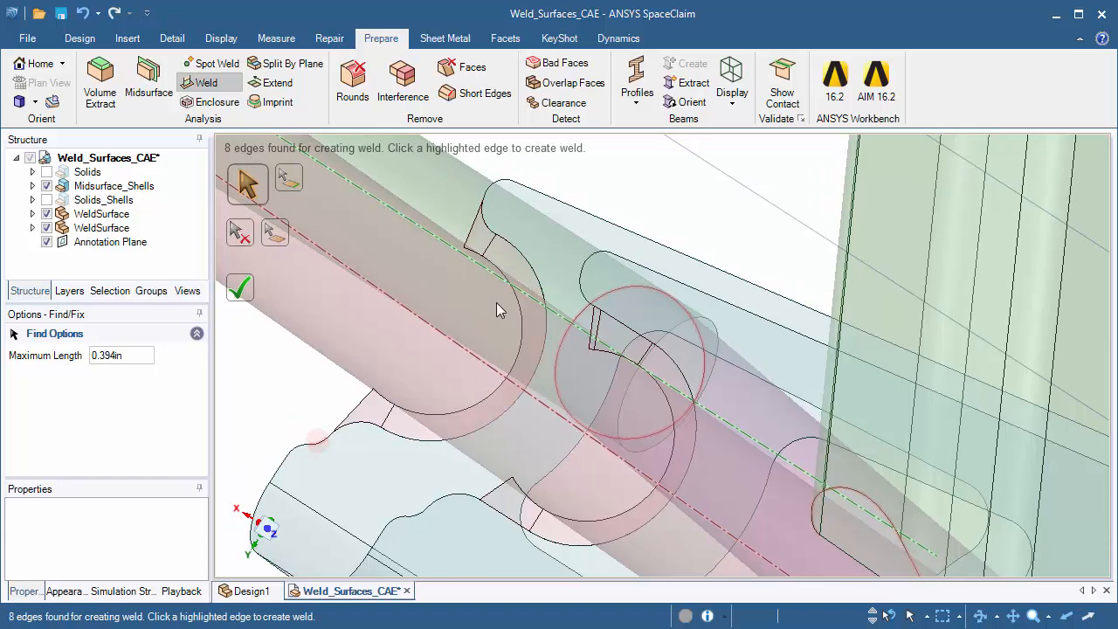
middle_click_drag(496, 310, 423, 397)
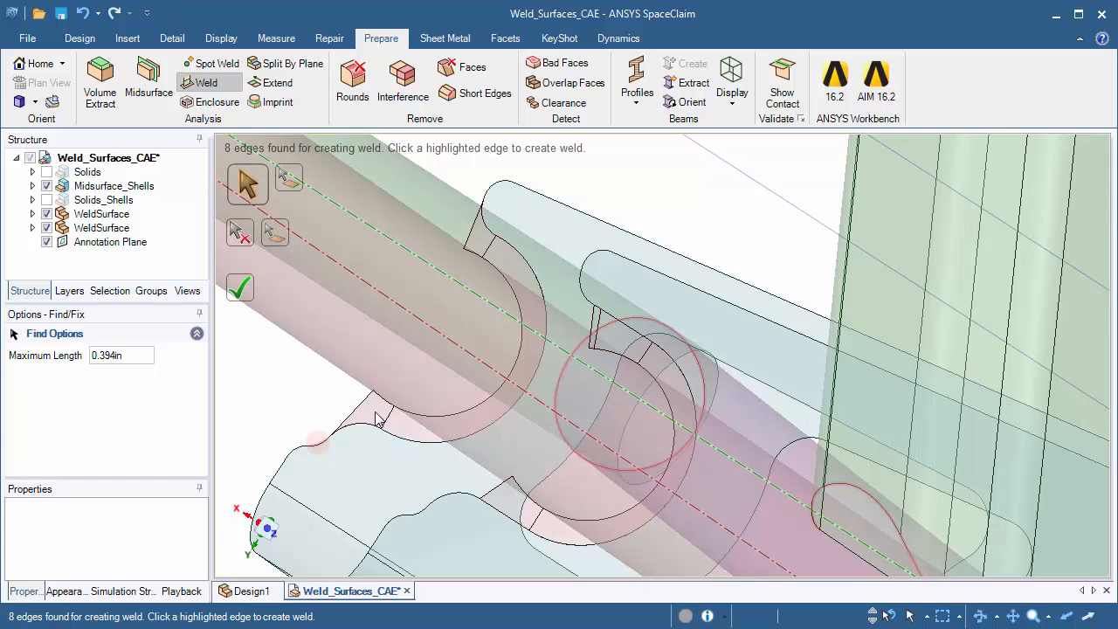
scroll(479, 343, "down", 5)
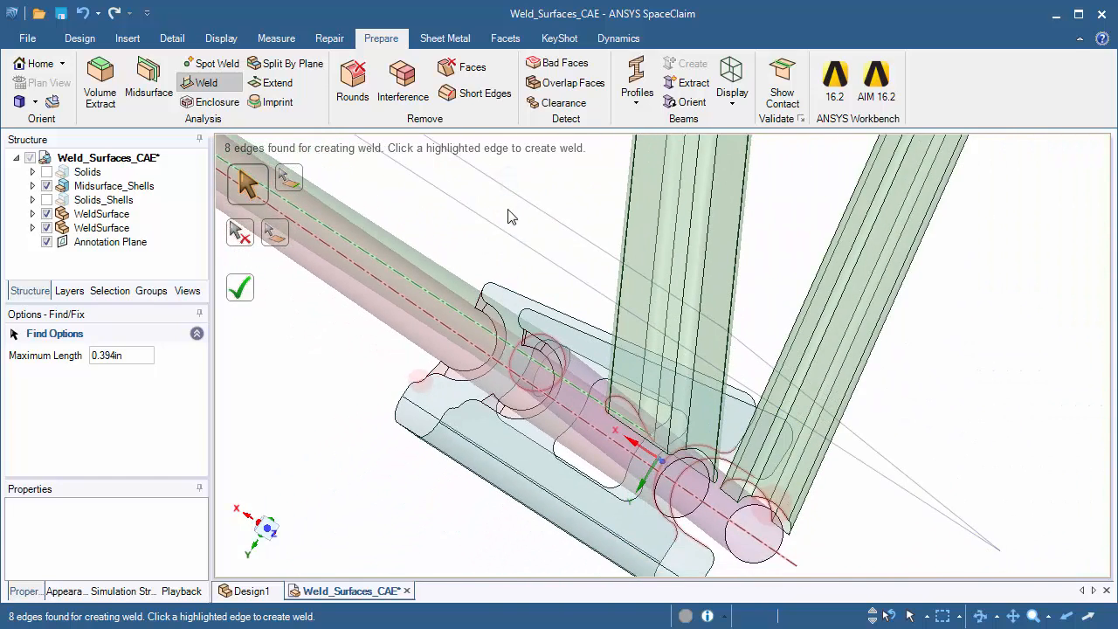
middle_click_drag(524, 300, 501, 175, "shift")
middle_click_drag(613, 291, 452, 272)
key("Escape")
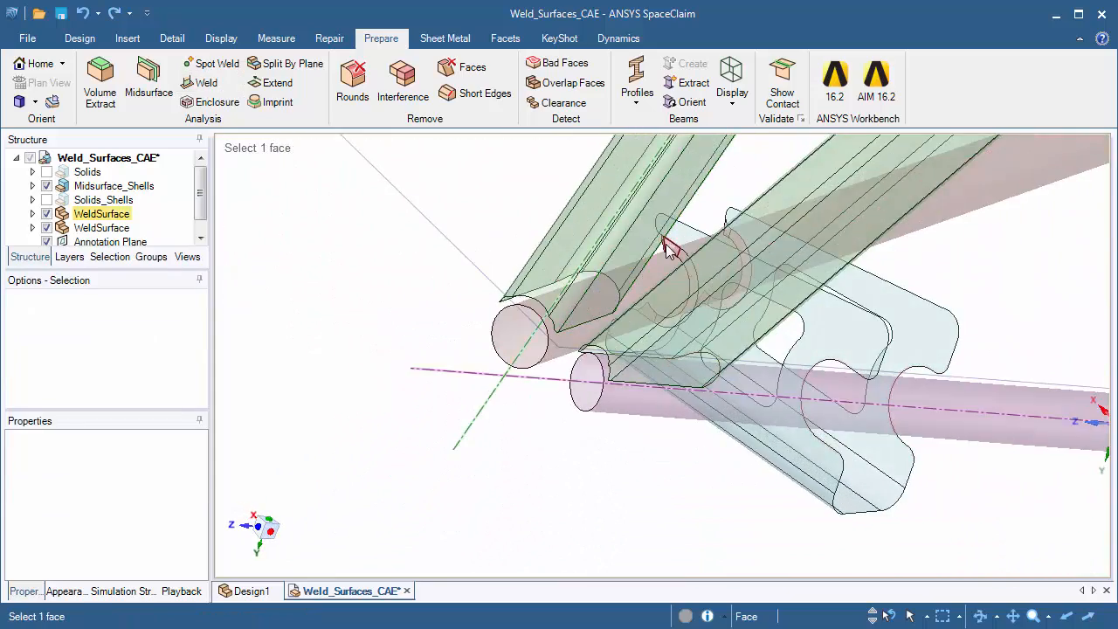
Try deleting the two short end faces of the farther cutout's weld surface around the red tube, then undo the deletion
scroll(666, 243, "up", 5)
middle_click_drag(695, 251, 874, 298)
middle_click_drag(594, 242, 584, 373, "ctrl")
middle_click_drag(584, 373, 600, 284, "shift")
left_click(600, 282)
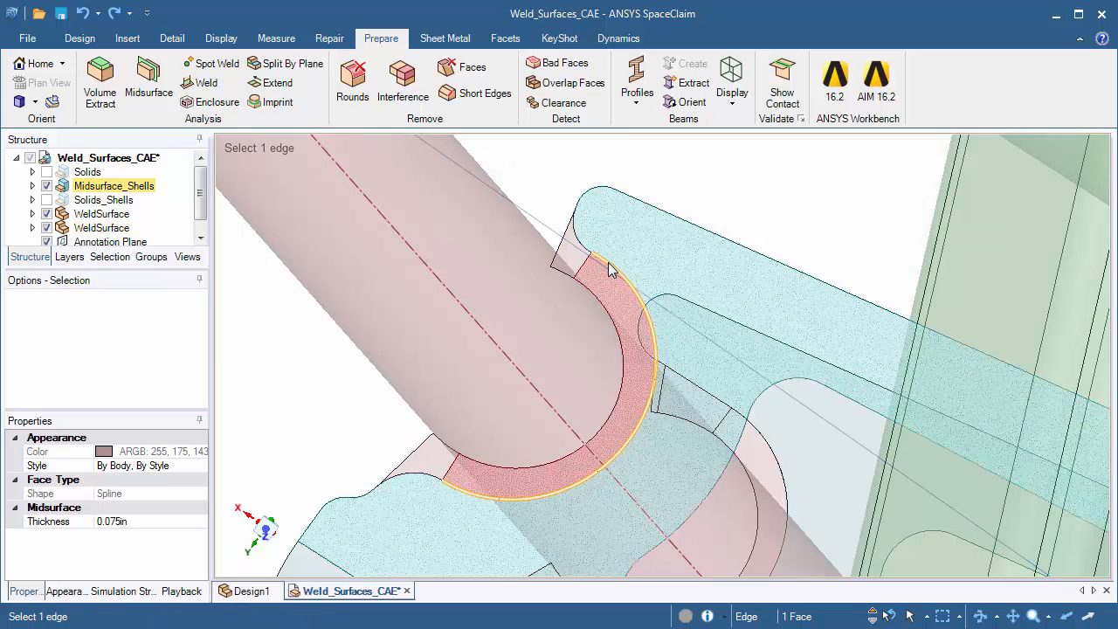
left_click(576, 260)
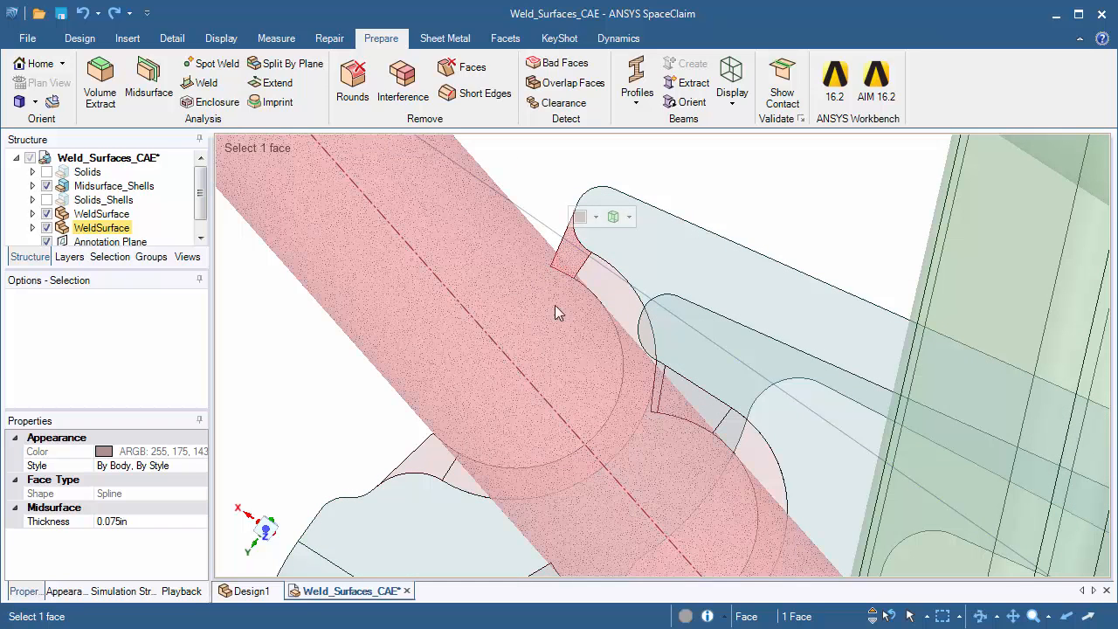
left_click(435, 457, "ctrl")
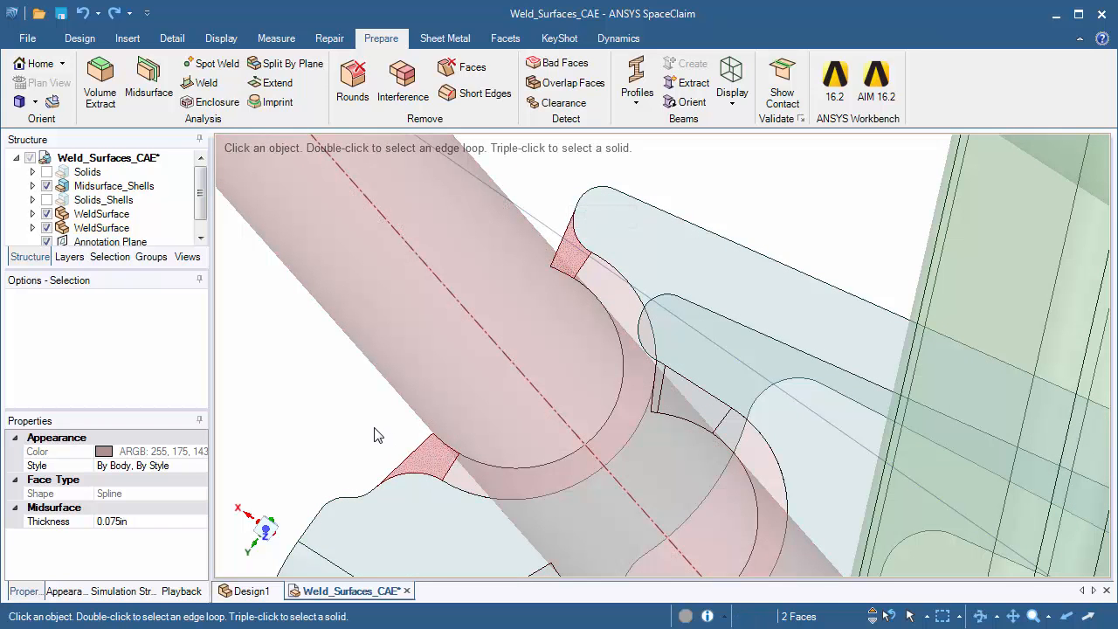
key("Delete")
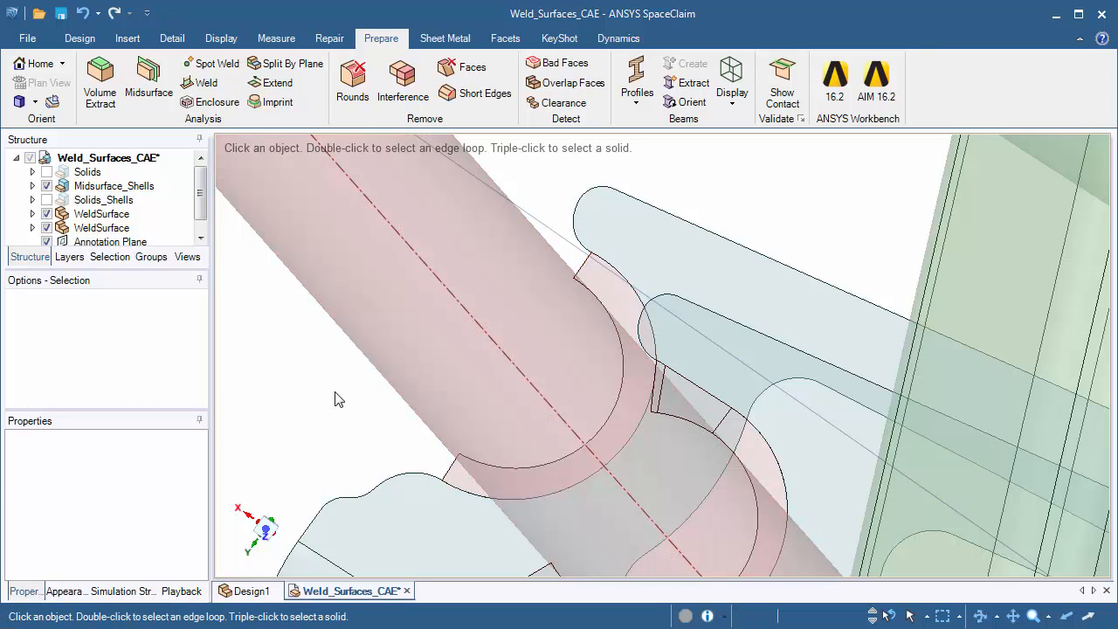
key("ctrl+z")
Create weld surfaces from both curved bracket cutout edges to the purple tube and inspect them
middle_click_drag(895, 445, 892, 348, "shift")
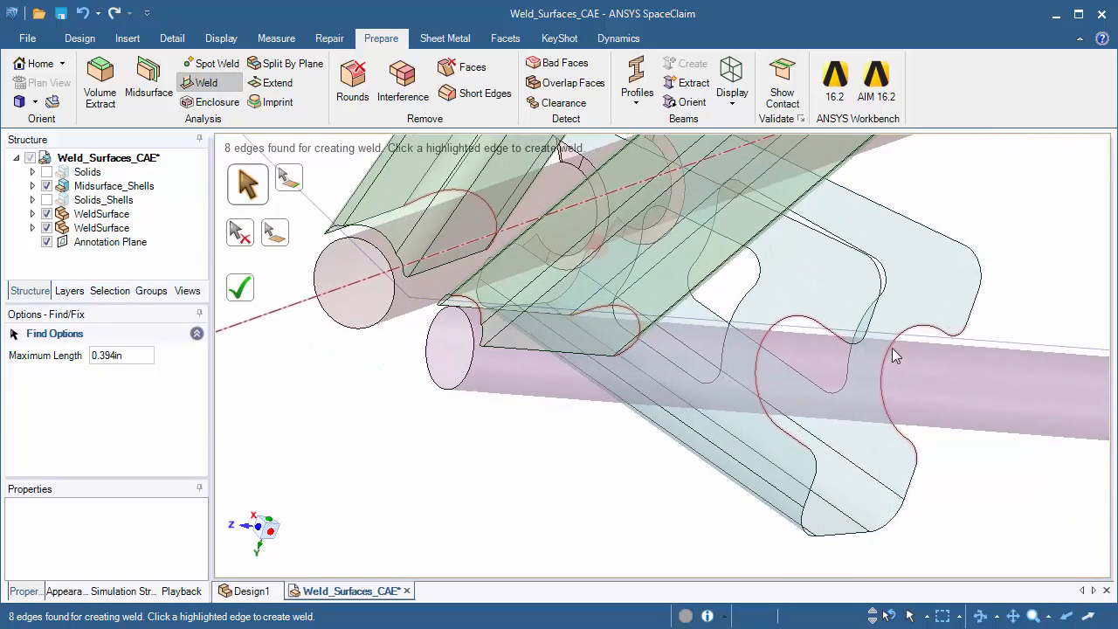
left_click(892, 349)
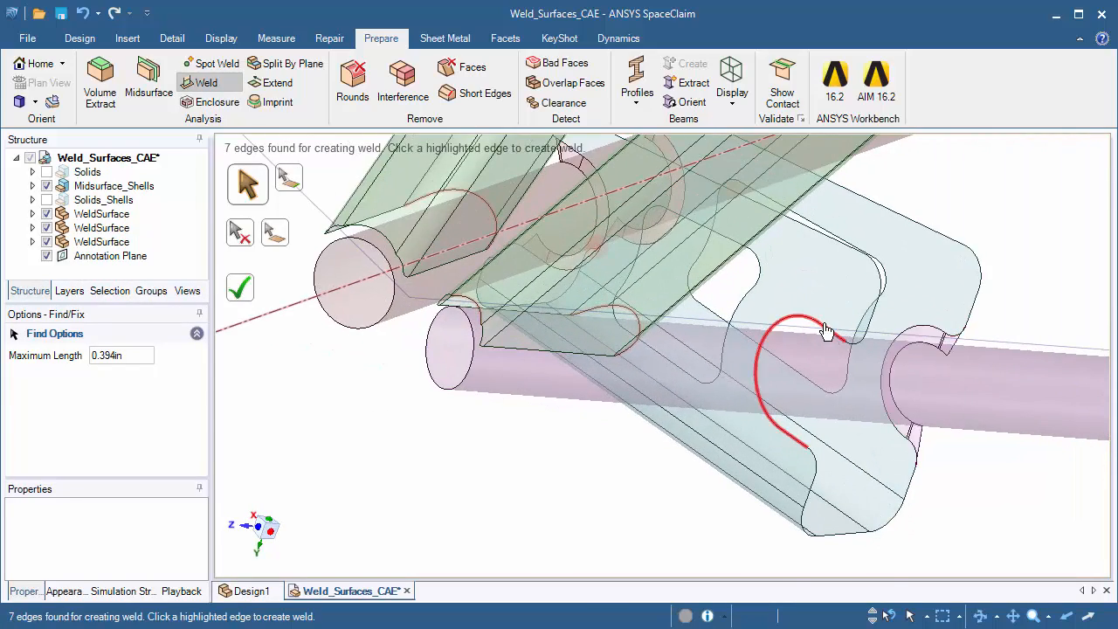
left_click(826, 330)
middle_click_drag(825, 330, 860, 366)
scroll(834, 353, "up", 2)
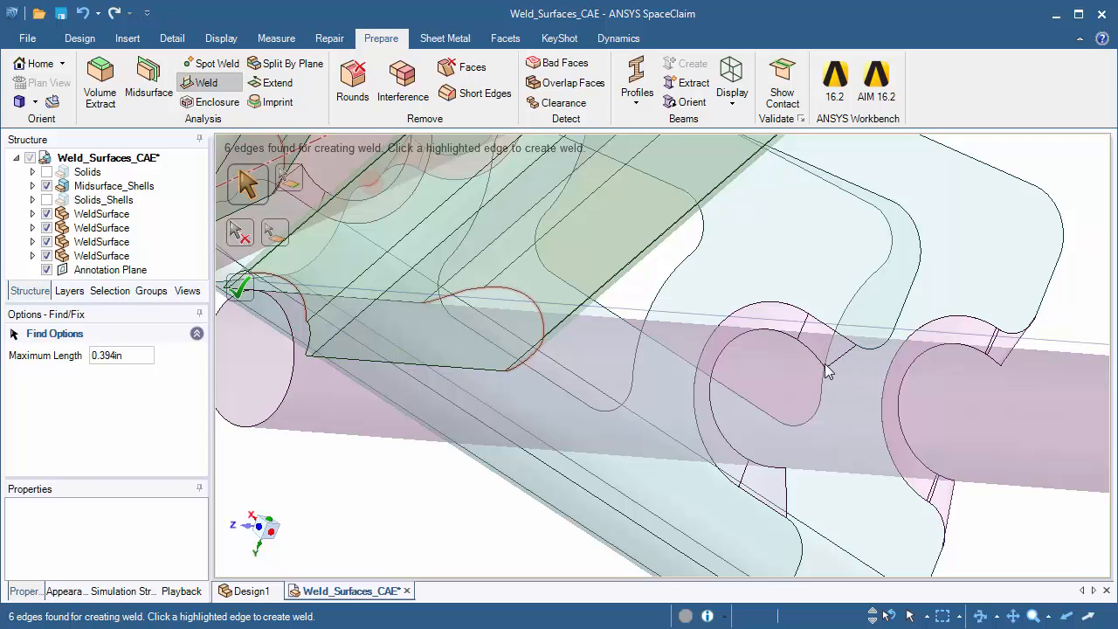
middle_click_drag(838, 382, 898, 410)
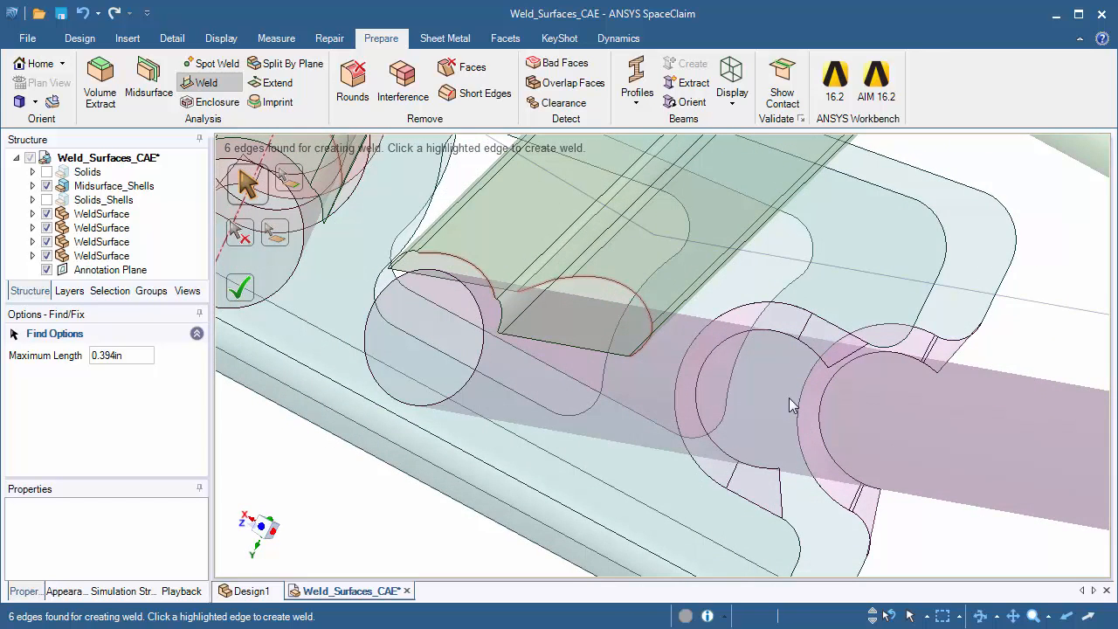
middle_click_drag(678, 387, 652, 338)
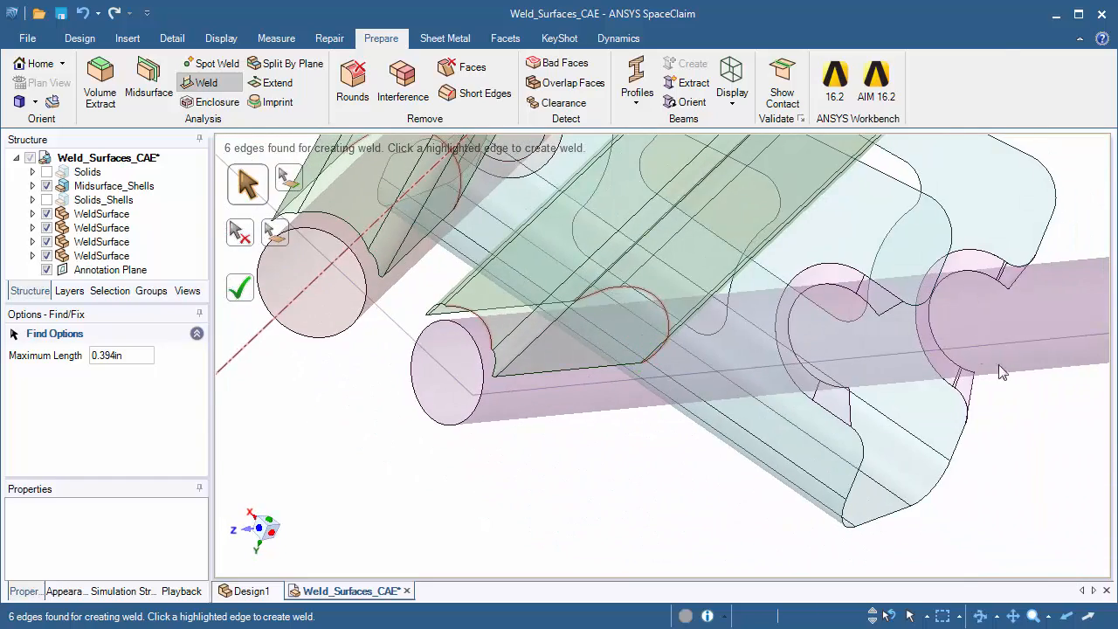
Create a weld surface from the full edge loop at the slanted upright's lower end to the purple tube, then leave the Weld tool
middle_click_drag(901, 322, 639, 341)
scroll(640, 341, "up", 3)
middle_click_drag(626, 394, 656, 388)
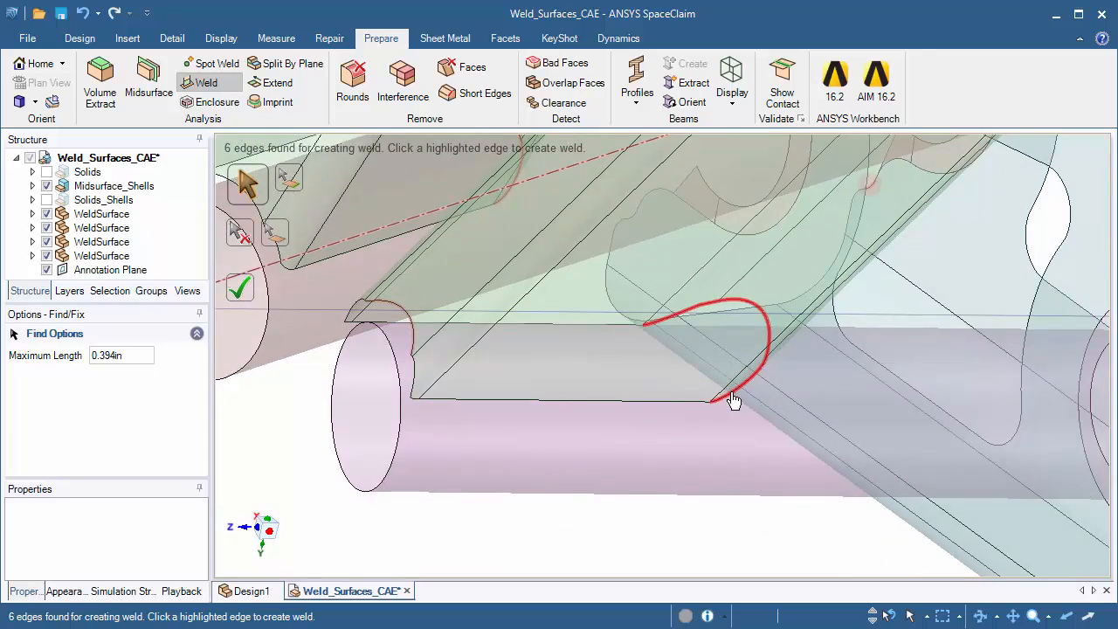
middle_click_drag(663, 320, 769, 420, "shift")
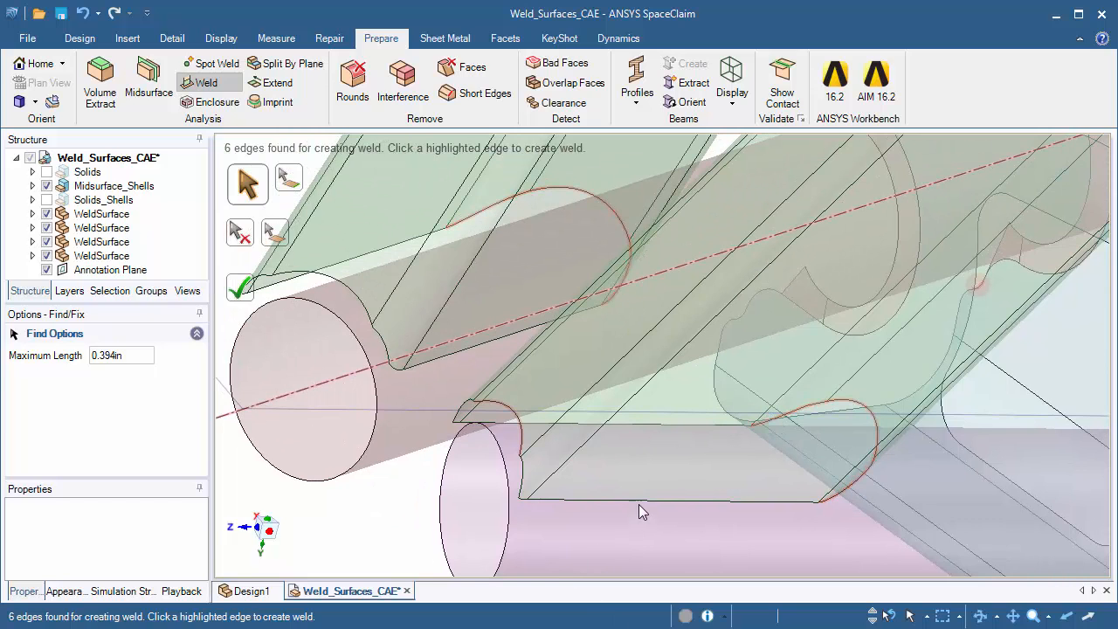
middle_click_drag(615, 493, 619, 458, "shift")
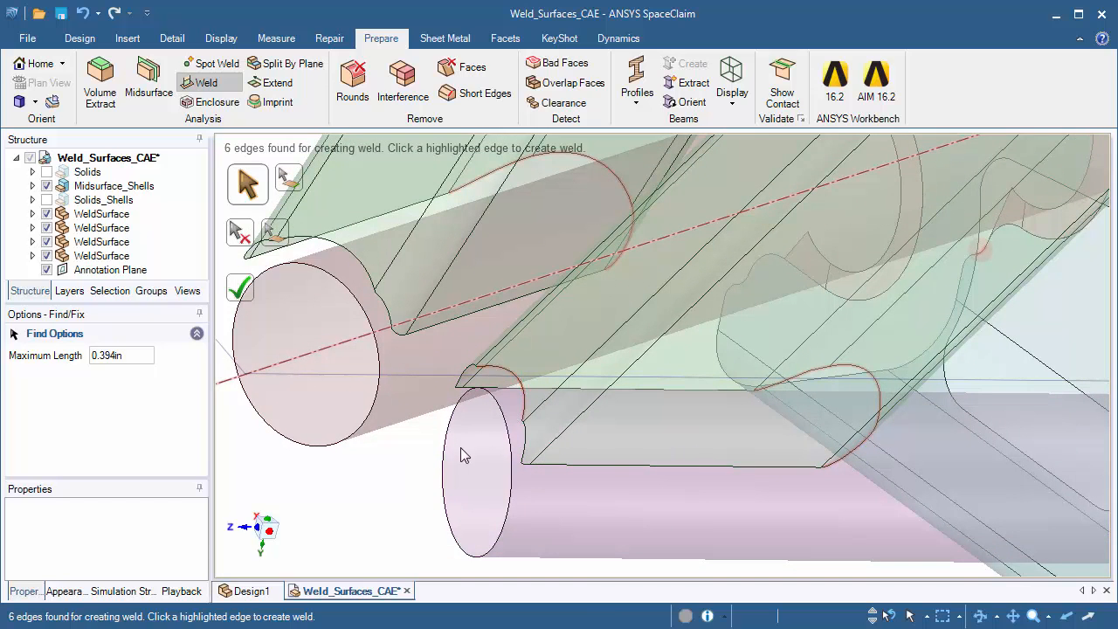
middle_click_drag(460, 449, 561, 455, "shift")
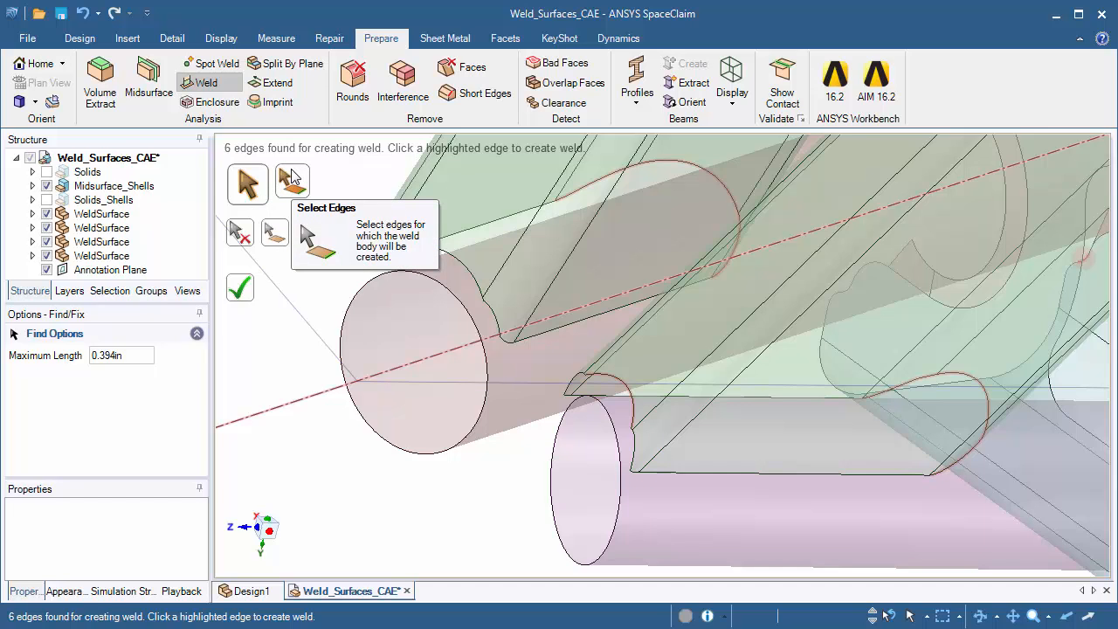
left_click(292, 177)
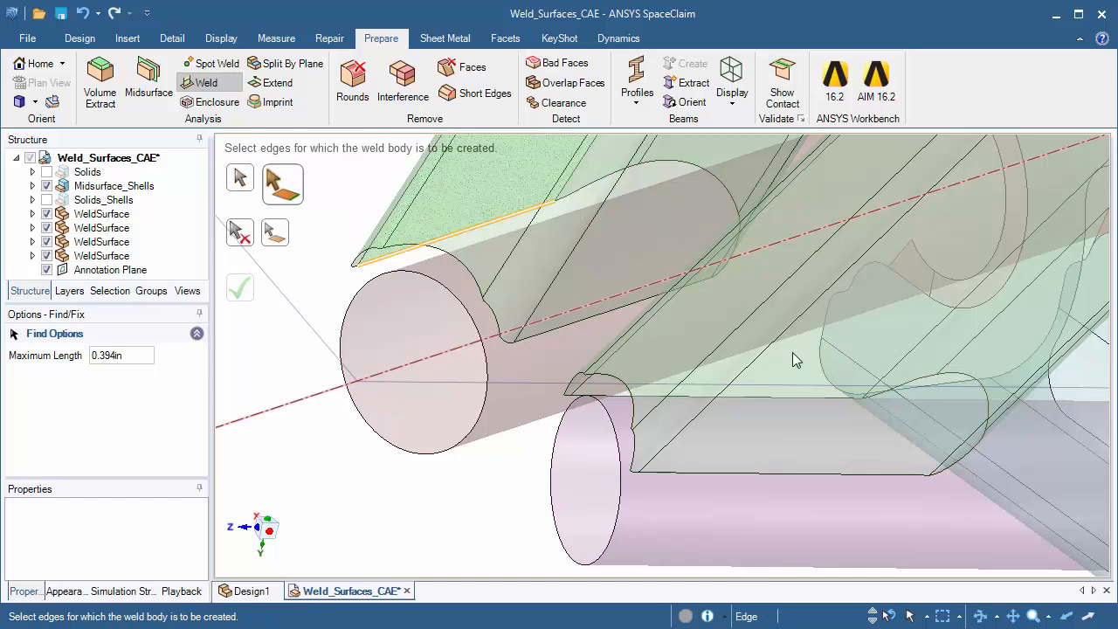
double_click(833, 475)
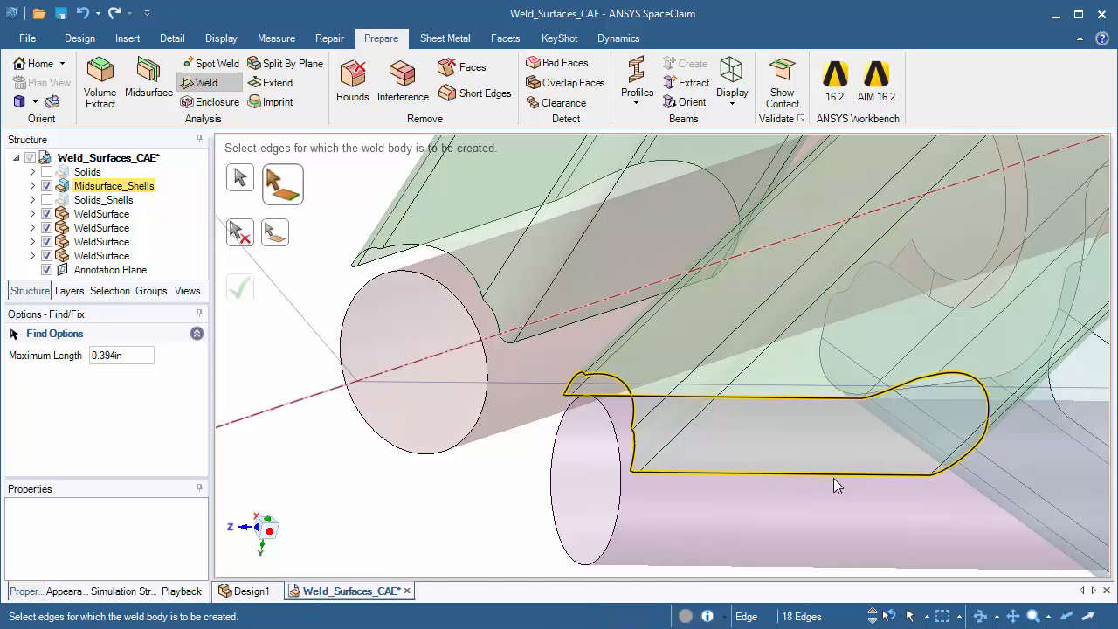
left_click(272, 245)
left_click(677, 508)
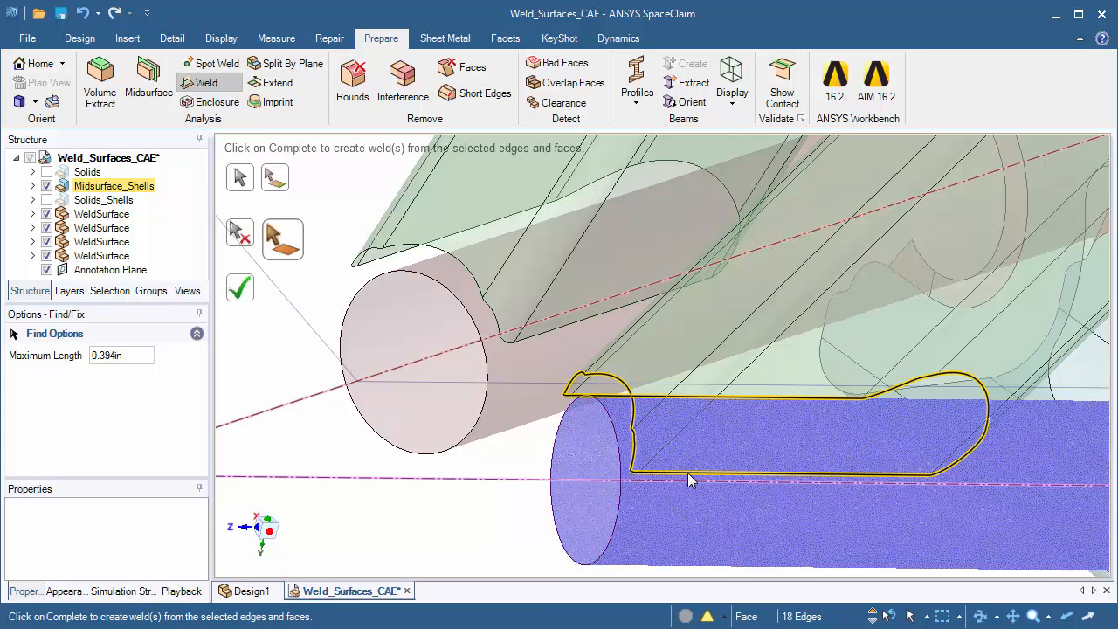
left_click(251, 296)
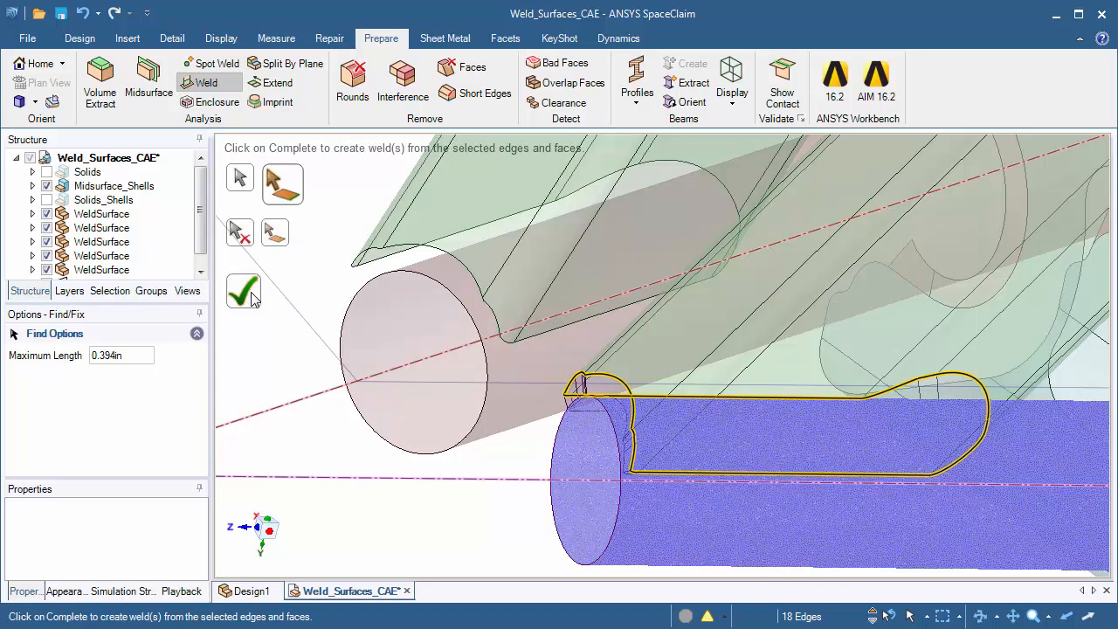
mouse_move(493, 496)
middle_mouse_down()
mouse_move(793, 449)
mouse_move(622, 424)
mouse_move(653, 354)
mouse_move(711, 387)
mouse_move(543, 339)
mouse_move(525, 380)
middle_mouse_up()
key("Escape")
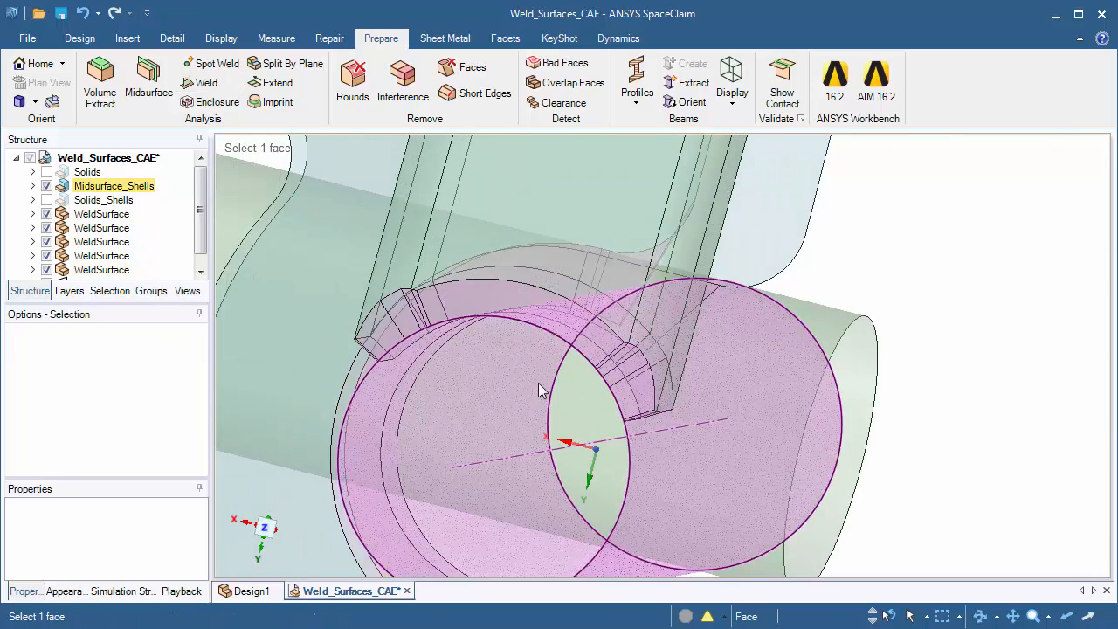
Hide the green cross tube, the bracket shell and the two weld surfaces joining the bracket to the purple tube
right_click(602, 407)
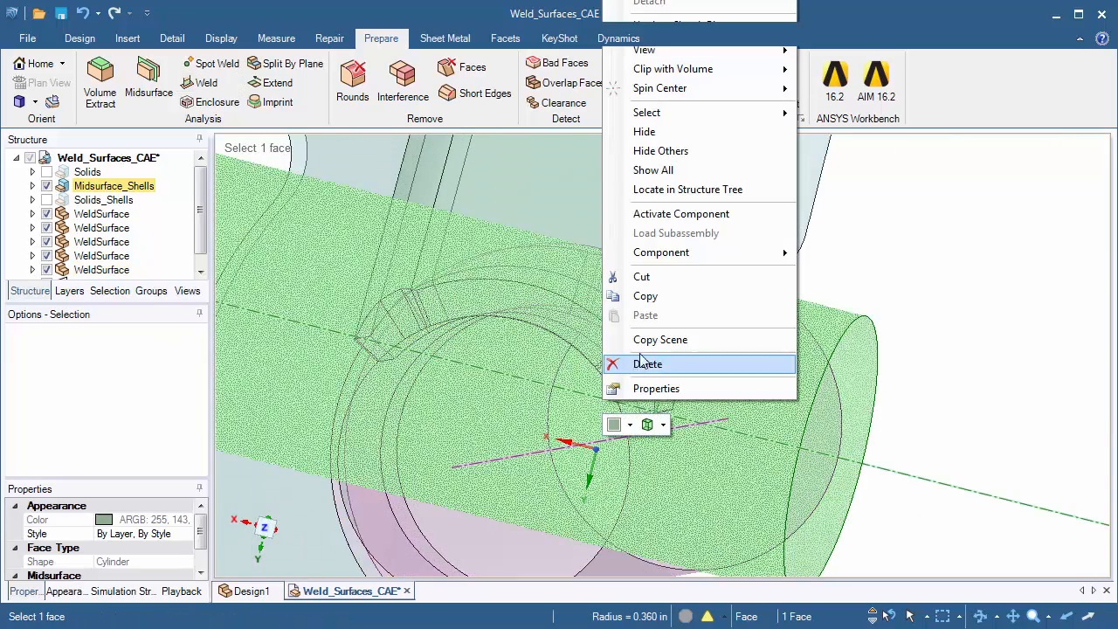
left_click(663, 131)
right_click(773, 219)
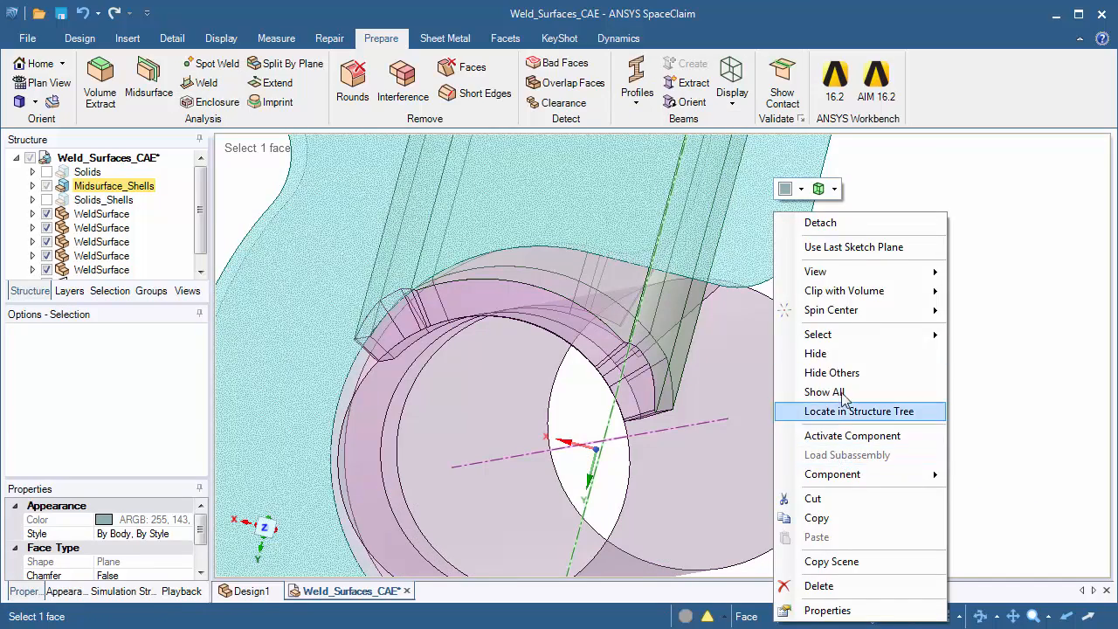
left_click(833, 352)
middle_click_drag(878, 312, 878, 251)
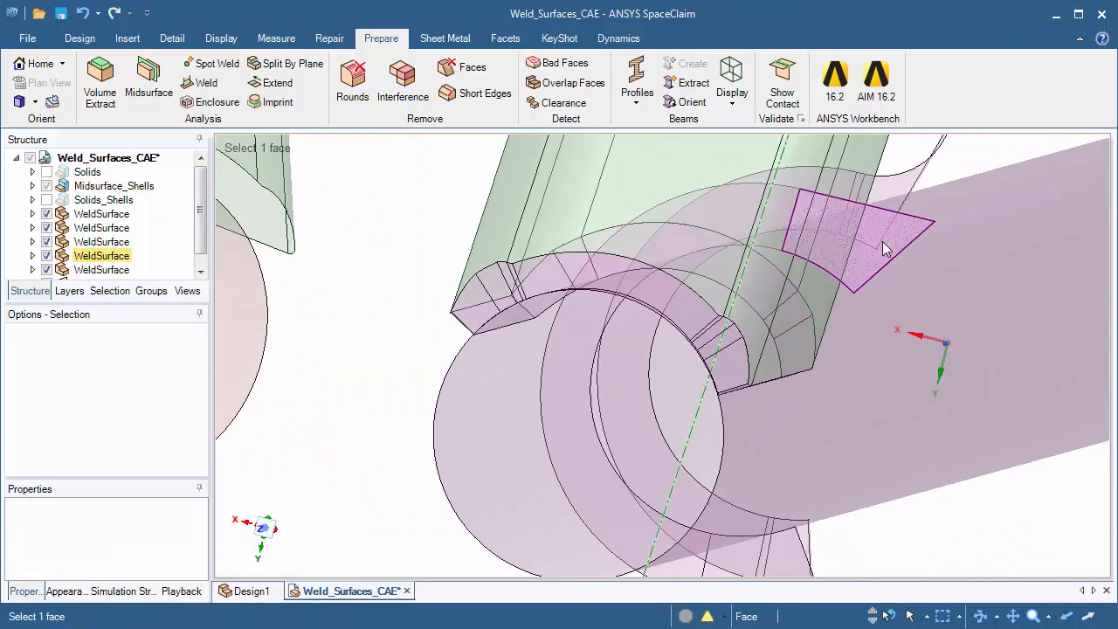
left_click(884, 248)
left_click(889, 207, "ctrl")
right_click(890, 206)
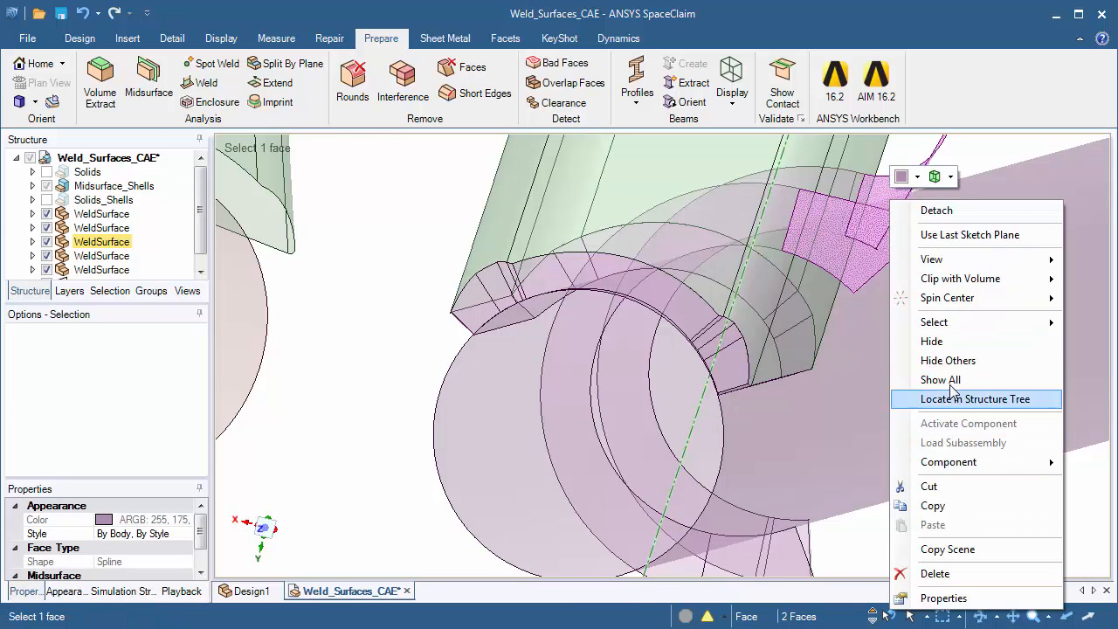
left_click(926, 340)
Look straight at the purple tube's circular end and examine how the new weld surface joins the upright to the tube
left_click(262, 336)
middle_click_drag(295, 337, 401, 355)
left_click(436, 367)
key("v")
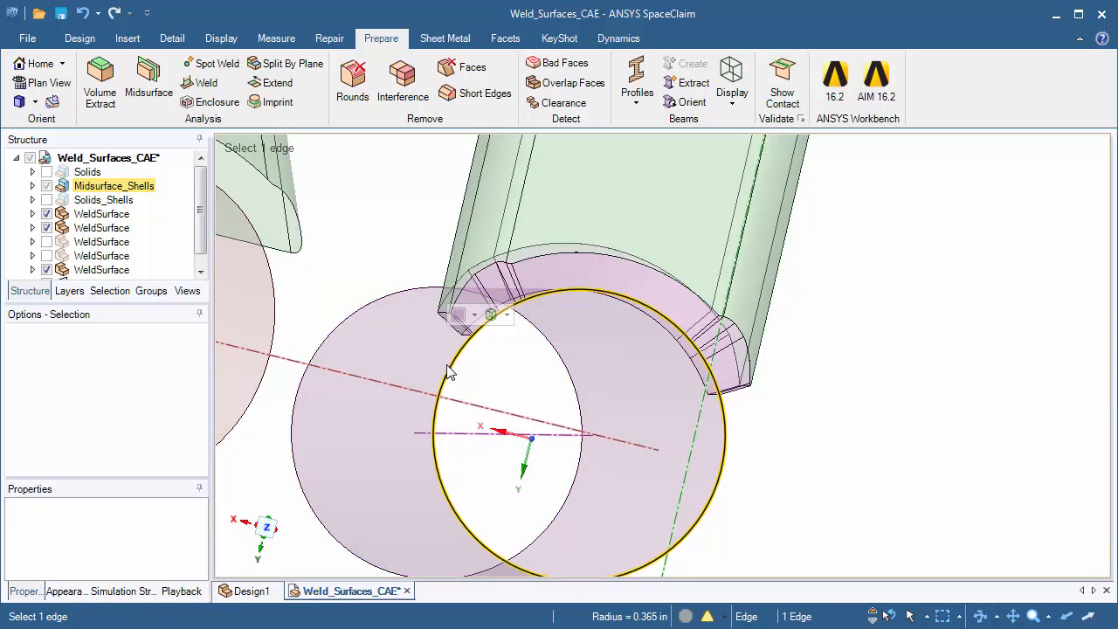
left_click(758, 310)
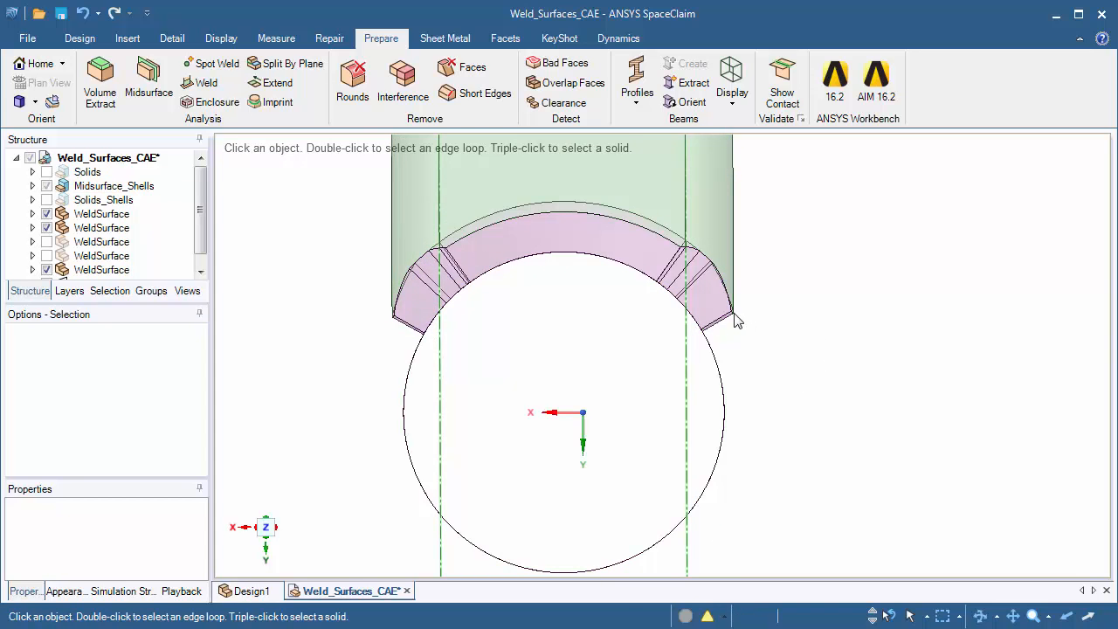
middle_click_drag(711, 339, 799, 245)
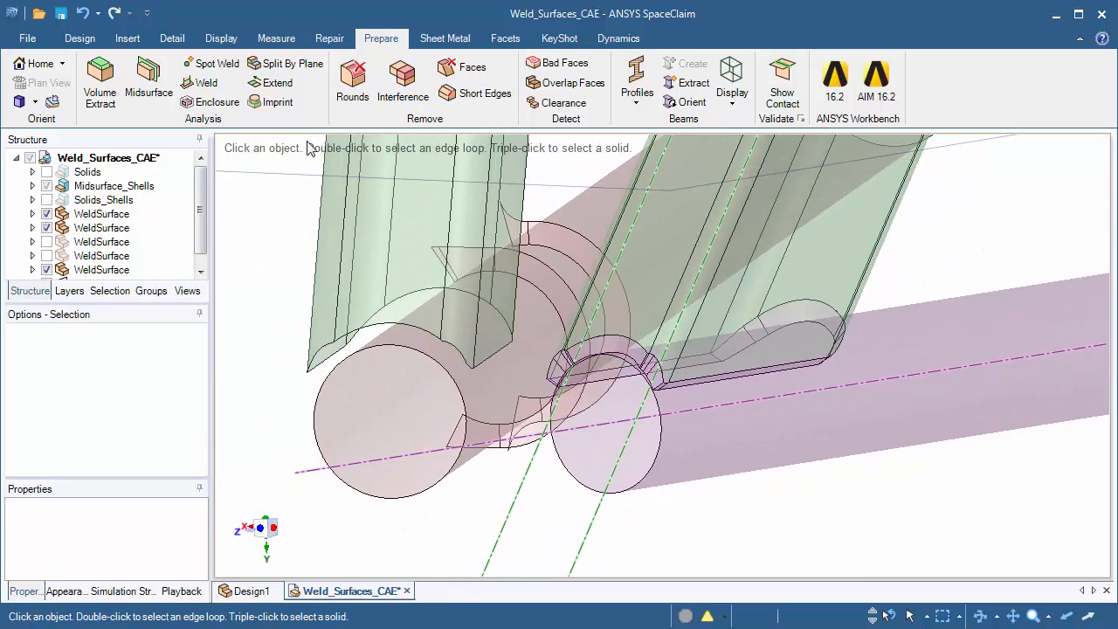
Use the Weld tool to create a weld surface from the other upright's lower edge loop to the red tube
left_click(272, 83)
left_click(201, 85)
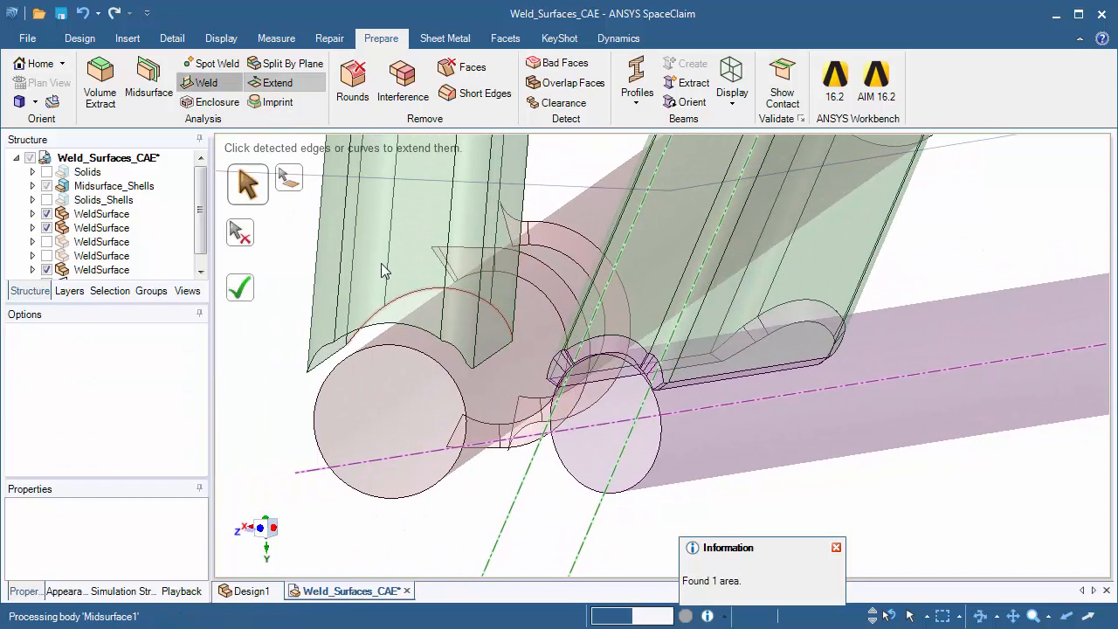
left_click(287, 195)
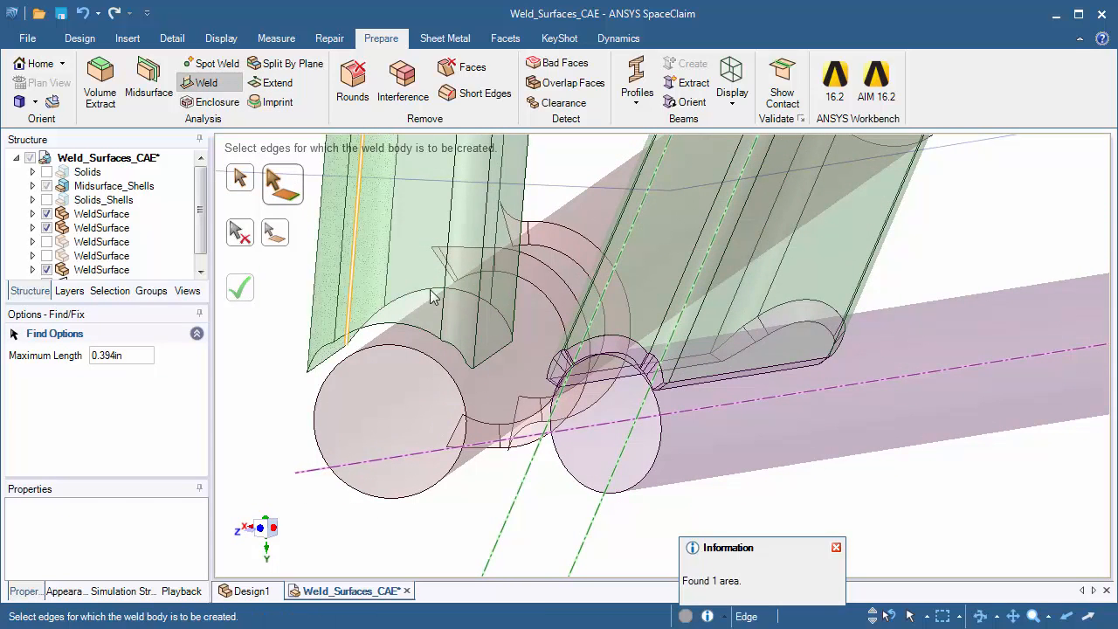
double_click(500, 349)
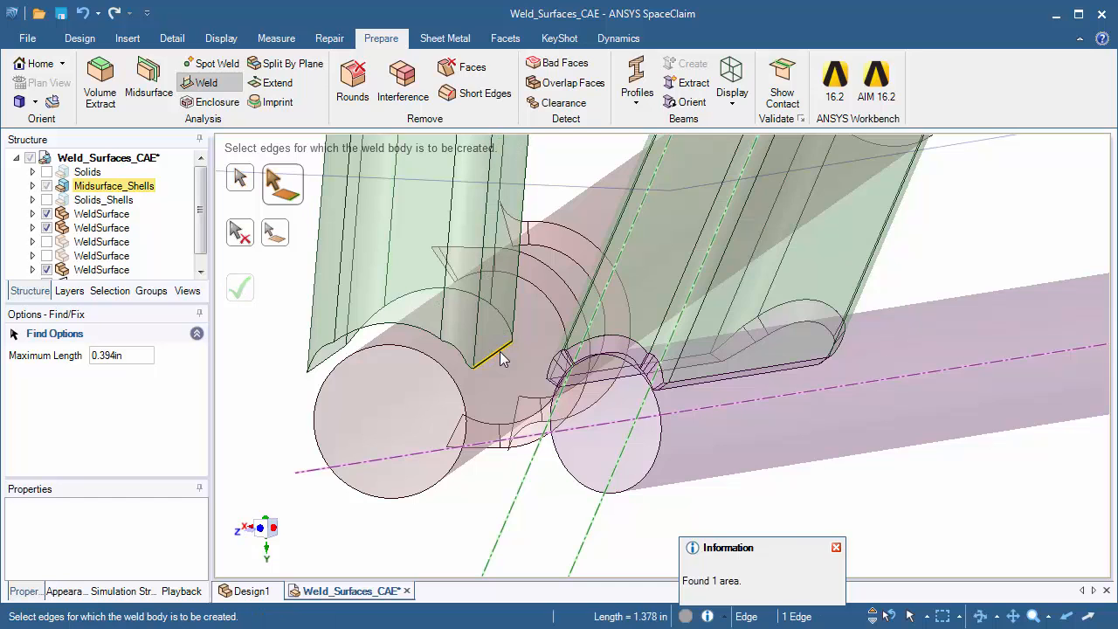
left_click(277, 241)
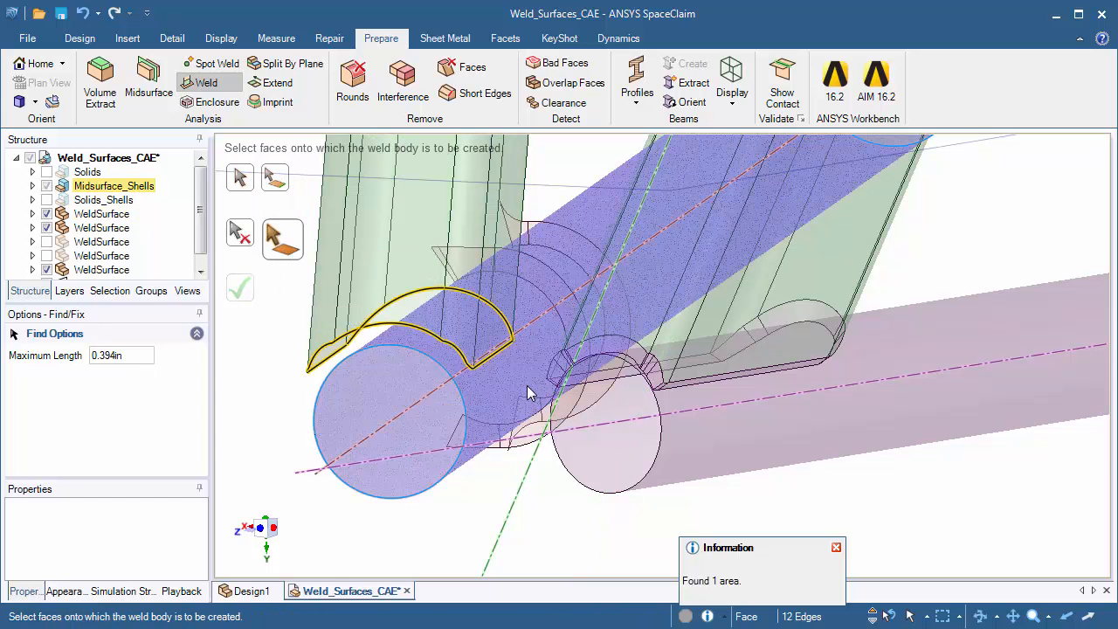
left_click(527, 386)
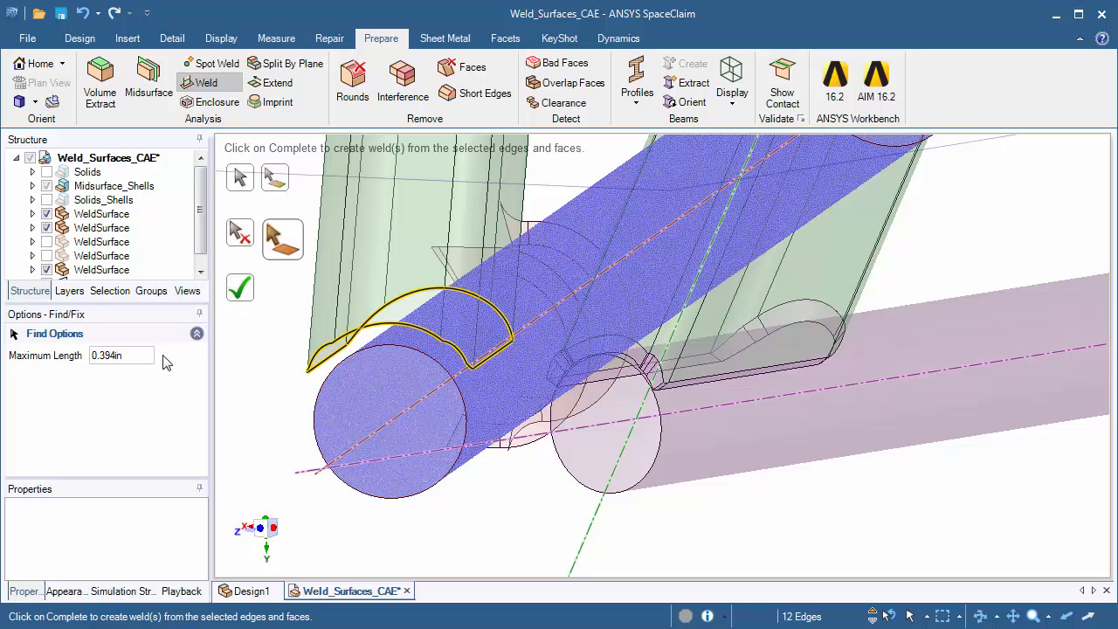
left_click(246, 295)
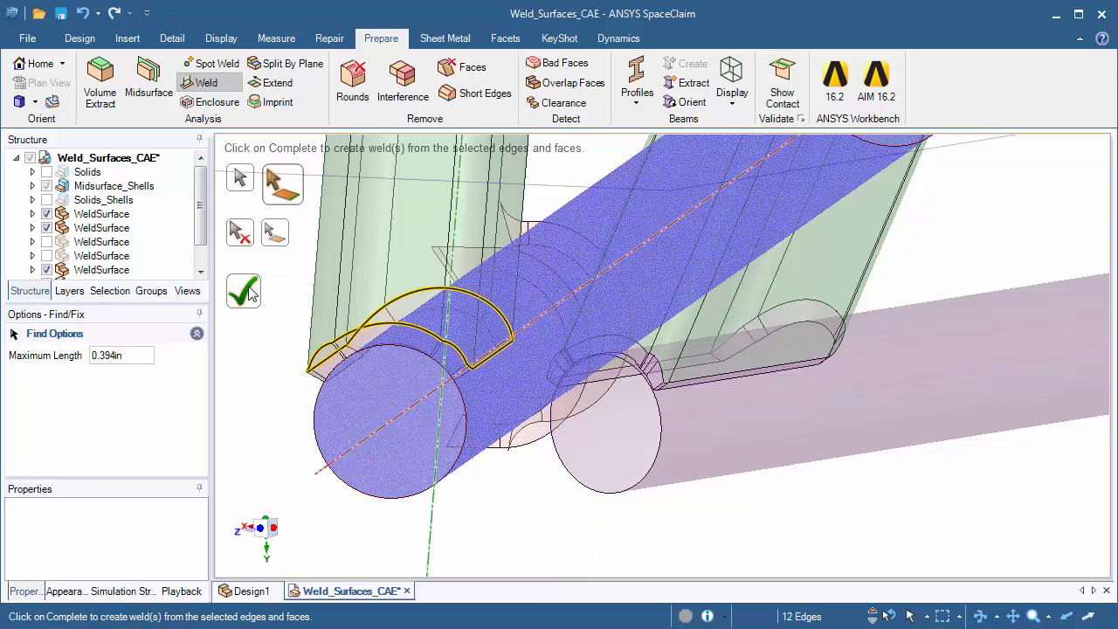
middle_click_drag(284, 379, 290, 375)
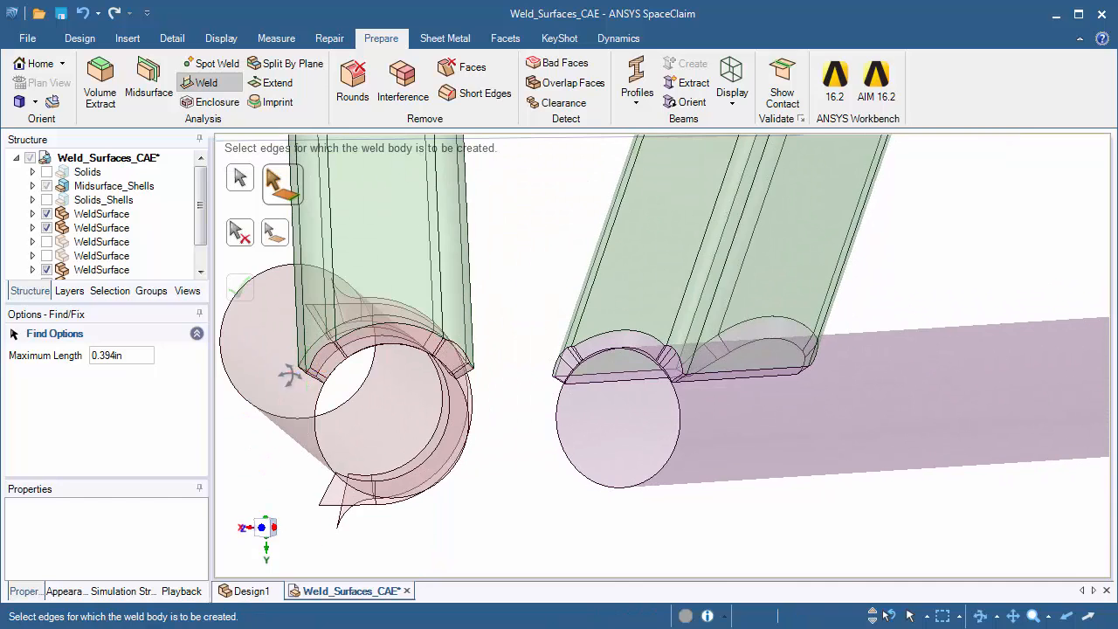
Show all of Midsurface_Shells again and weld the red tube's coped end to the green cross tube
left_click(46, 185)
scroll(529, 235, "down", 4)
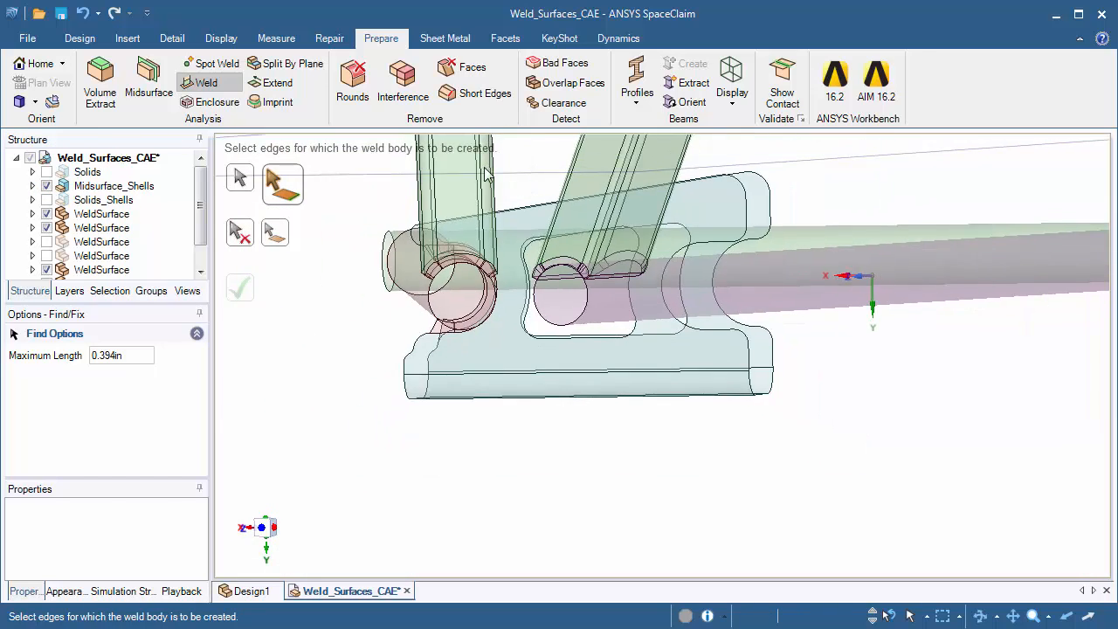
mouse_move(870, 274)
middle_mouse_down()
mouse_move(407, 247)
mouse_move(873, 477)
middle_mouse_up()
mouse_move(604, 252)
middle_mouse_down("ctrl")
mouse_move(547, 348)
mouse_move(390, 183)
middle_mouse_up("ctrl")
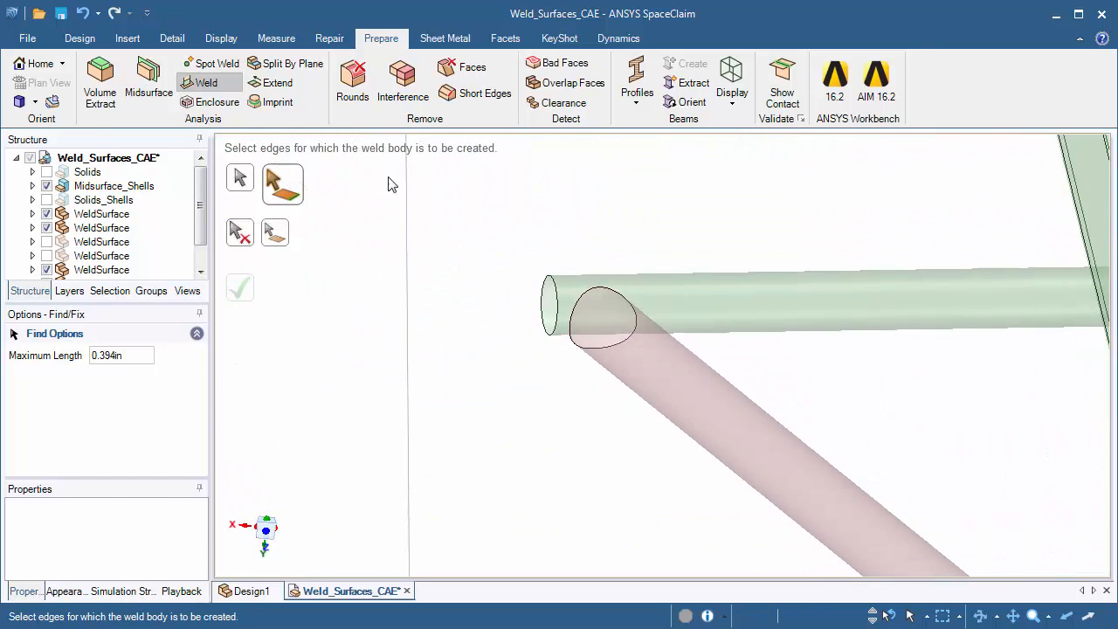
left_click(233, 84)
scroll(681, 359, "up", 5)
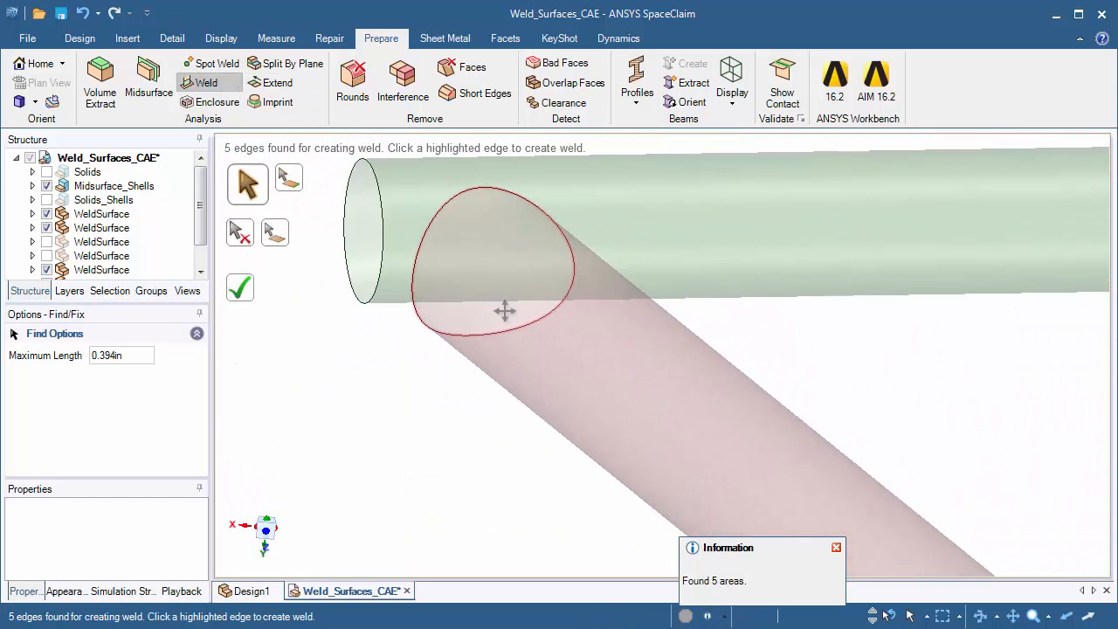
middle_click_drag(504, 312, 576, 394, "shift")
mouse_move(576, 395)
middle_mouse_down()
mouse_move(728, 429)
mouse_move(673, 429)
middle_mouse_up()
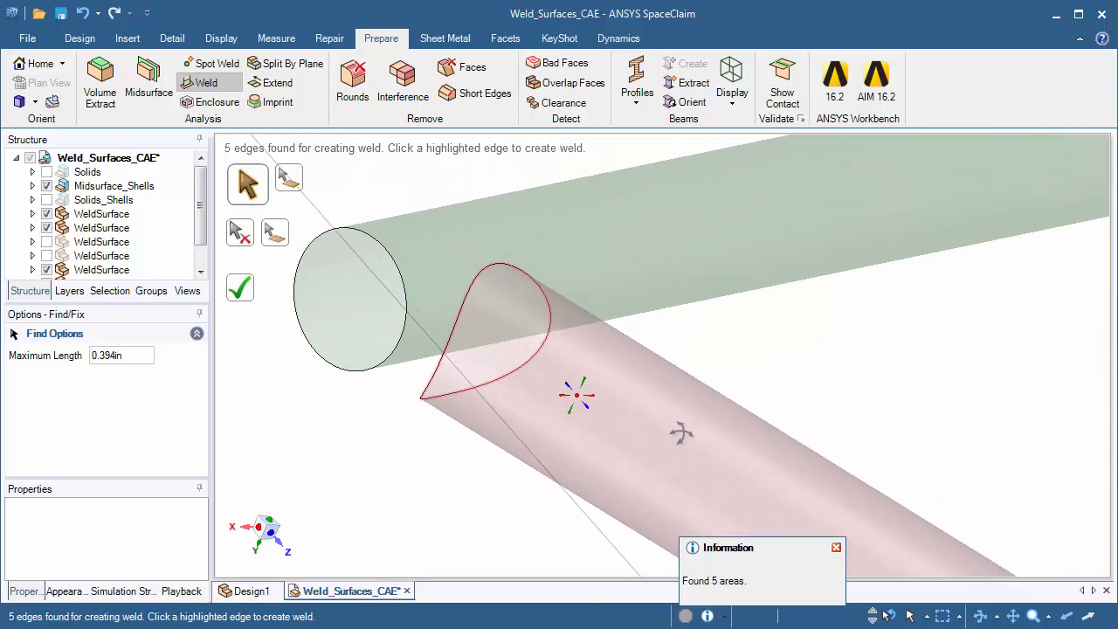
left_click(523, 280)
Weld the purple tube's coped end to the green cross tube, inspect the joint and leave the Weld tool
mouse_move(575, 372)
middle_mouse_down()
mouse_move(643, 369)
mouse_move(682, 353)
mouse_move(651, 309)
middle_mouse_up()
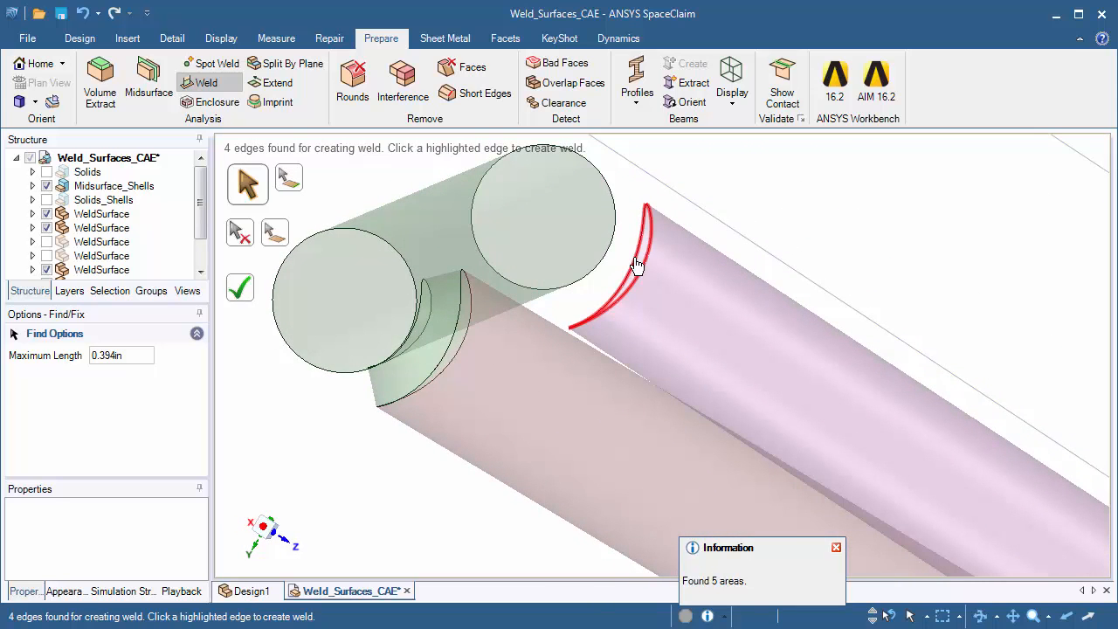
left_click(646, 201)
middle_click_drag(737, 229, 660, 244)
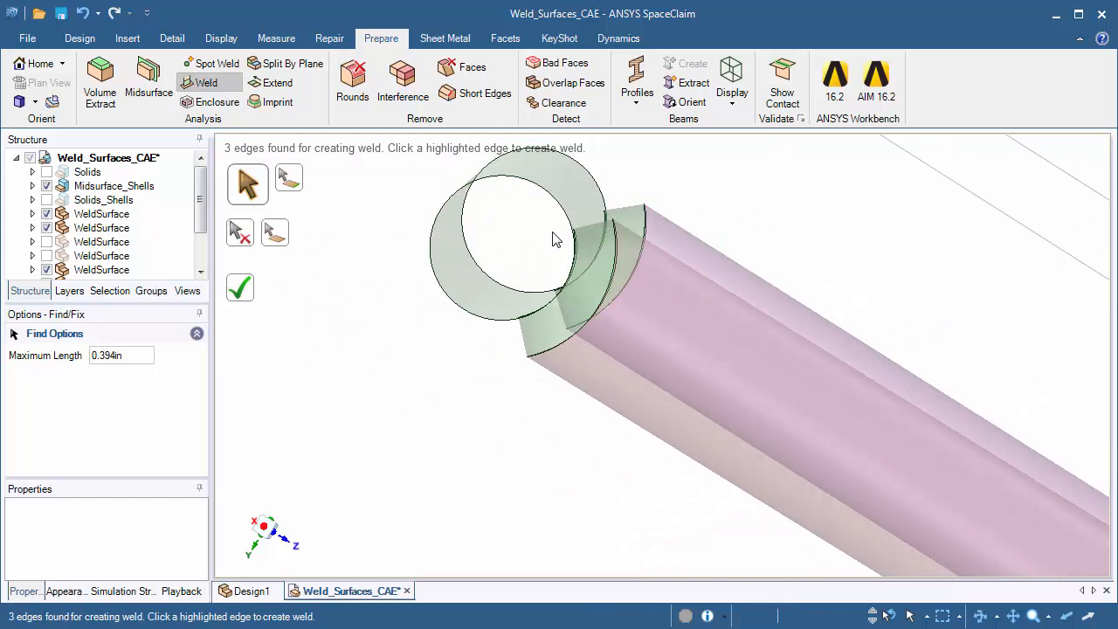
middle_click_drag(730, 283, 698, 253, "ctrl")
key("Escape")
Run the Weld tool with a 3.000 in maximum length, and display Solids_Shells in place of Midsurface_Shells
middle_click_drag(384, 358, 387, 207, "ctrl")
mouse_move(688, 337)
middle_mouse_down()
mouse_move(681, 310)
mouse_move(625, 277)
mouse_move(391, 203)
middle_mouse_up()
left_click(207, 84)
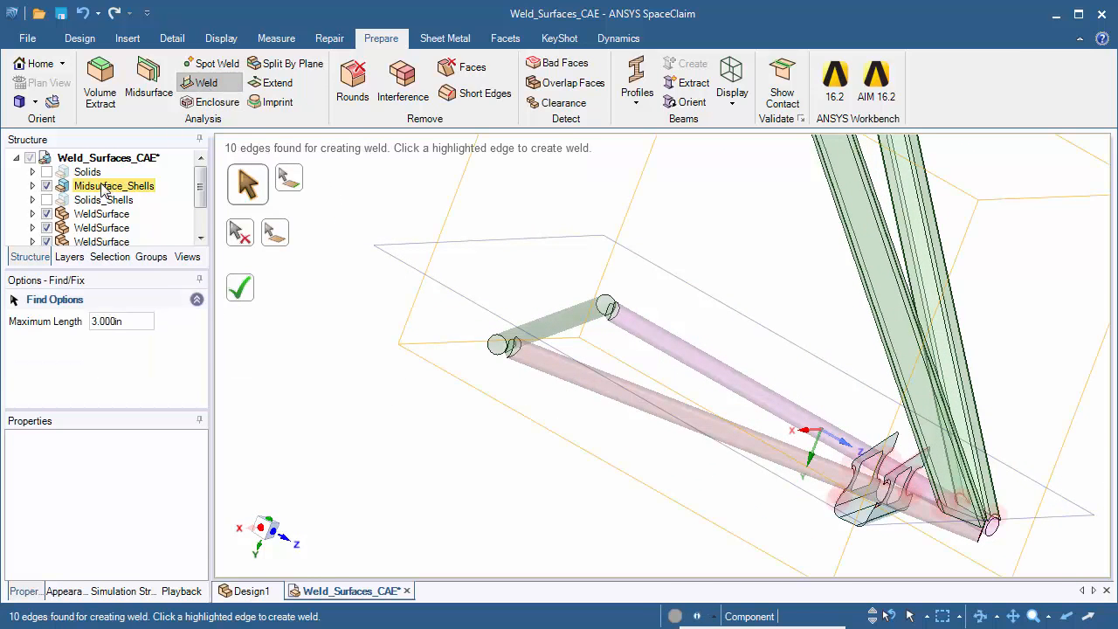
left_click(47, 186)
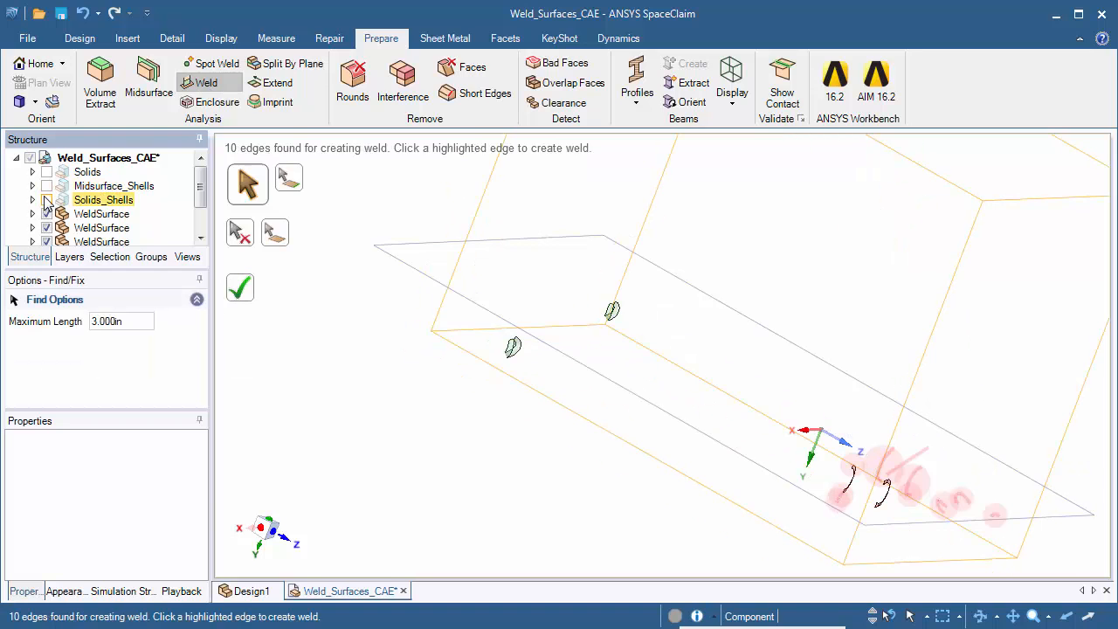
left_click(46, 200)
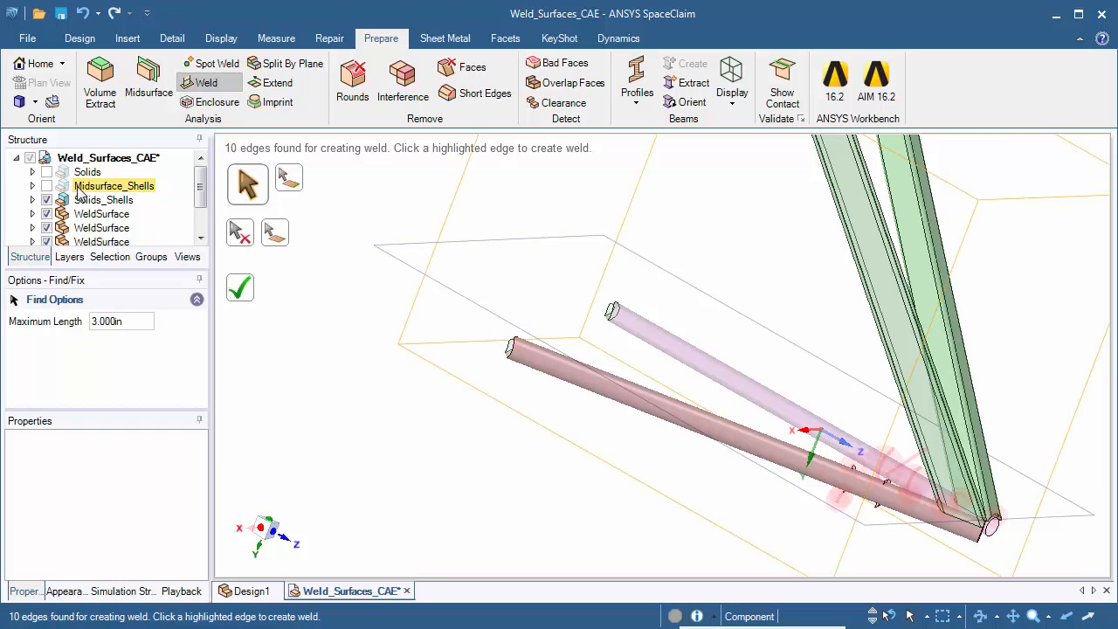
Create a weld surface from the green upright's complete lower edge loop onto the outer face of the solid red tube
left_click(208, 84)
middle_click_drag(732, 318, 611, 304, "ctrl")
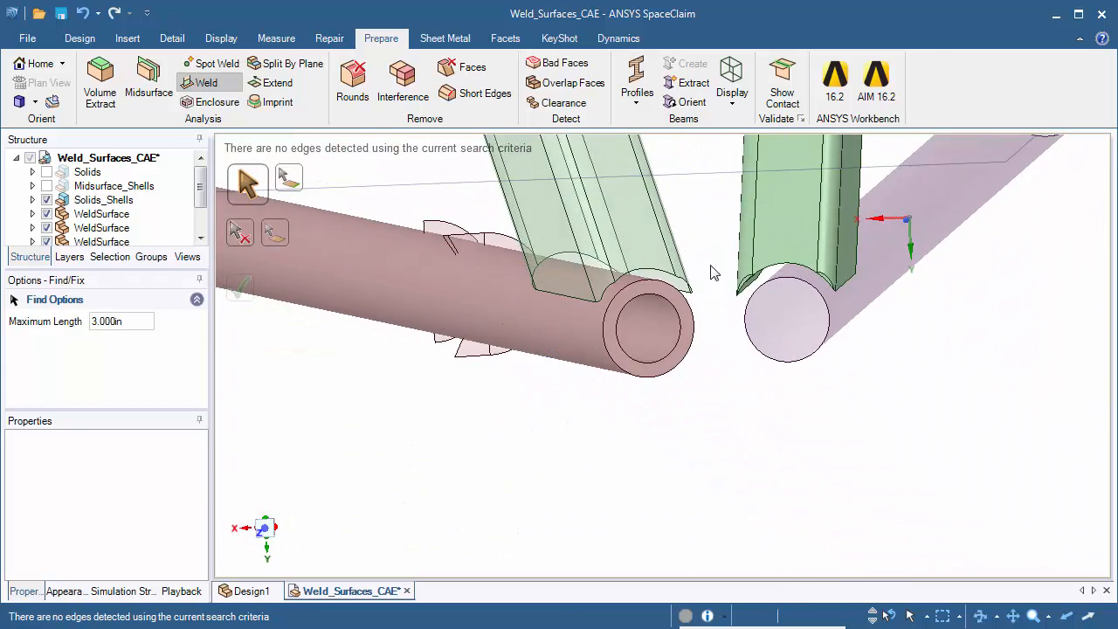
scroll(710, 265, "up", 3)
middle_click_drag(747, 318, 786, 332, "ctrl")
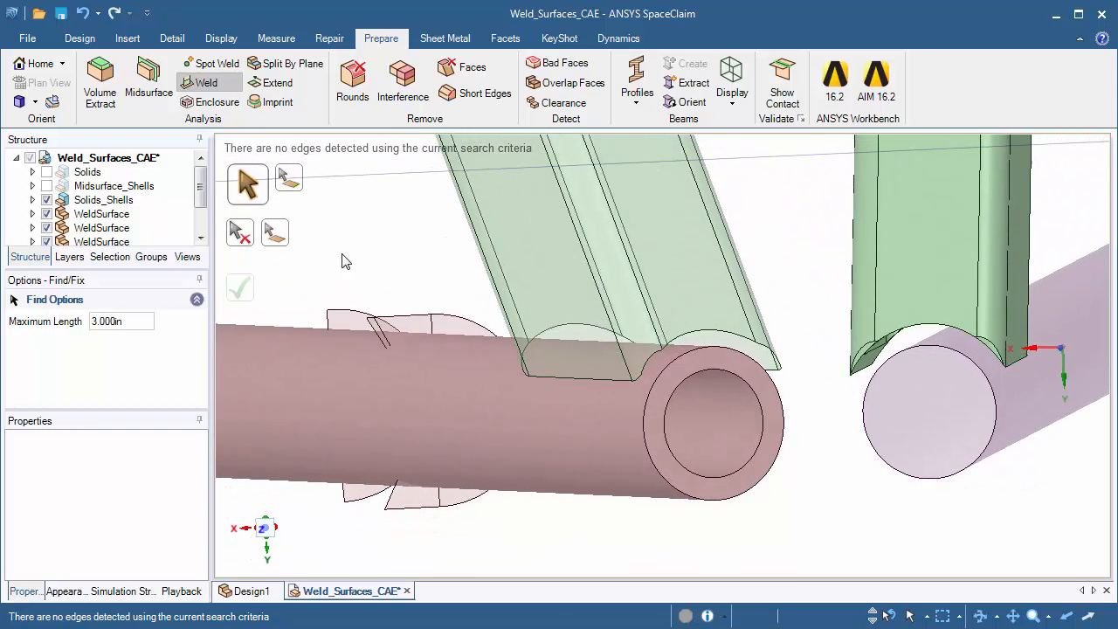
left_click(293, 188)
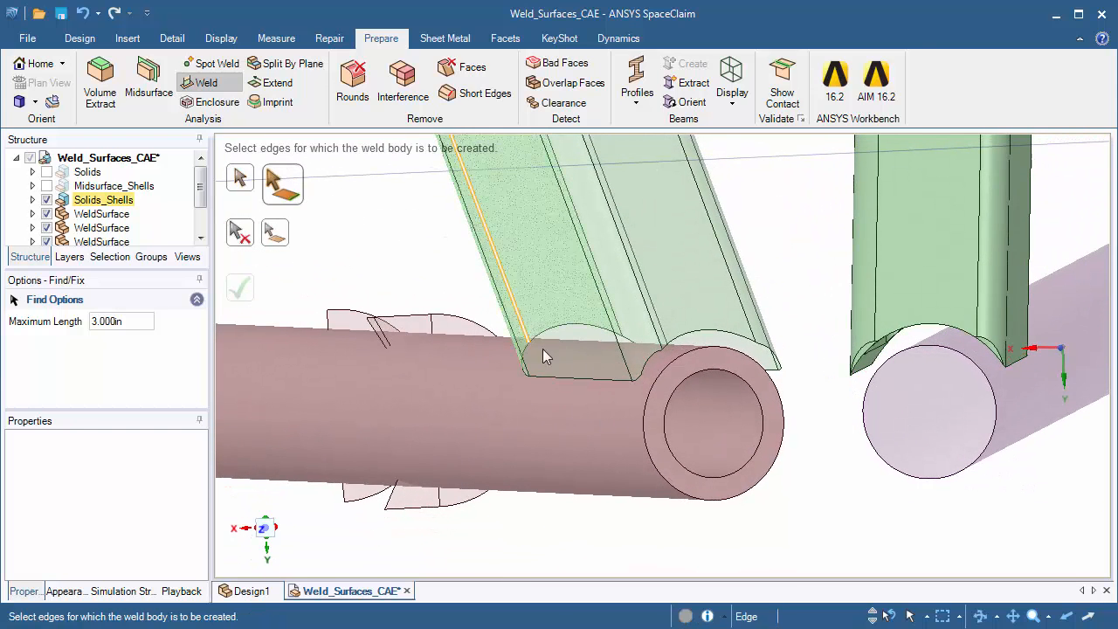
double_click(589, 380)
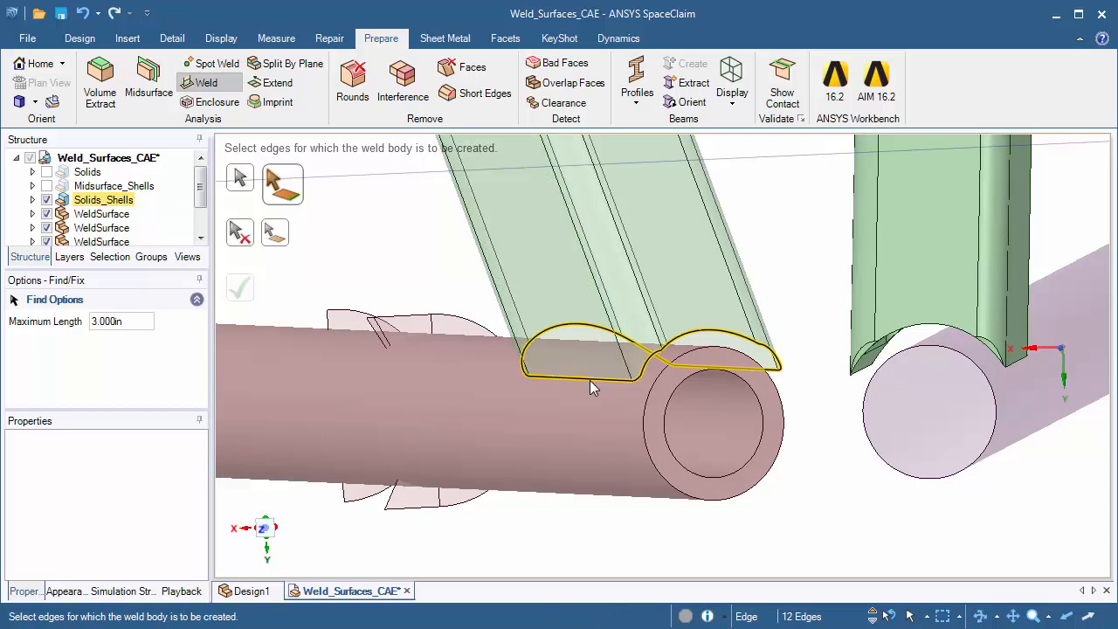
left_click(282, 240)
left_click(365, 360)
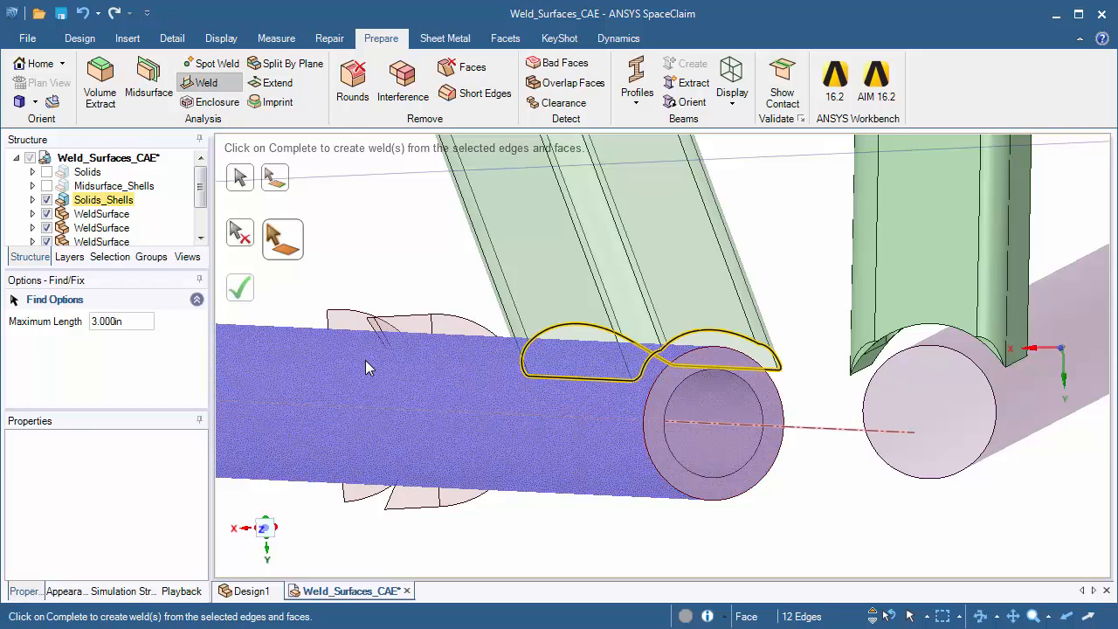
left_click(243, 295)
Weld the other green upright's complete lower edge loop to the outer face of the purple tube
middle_click_drag(835, 477, 811, 452)
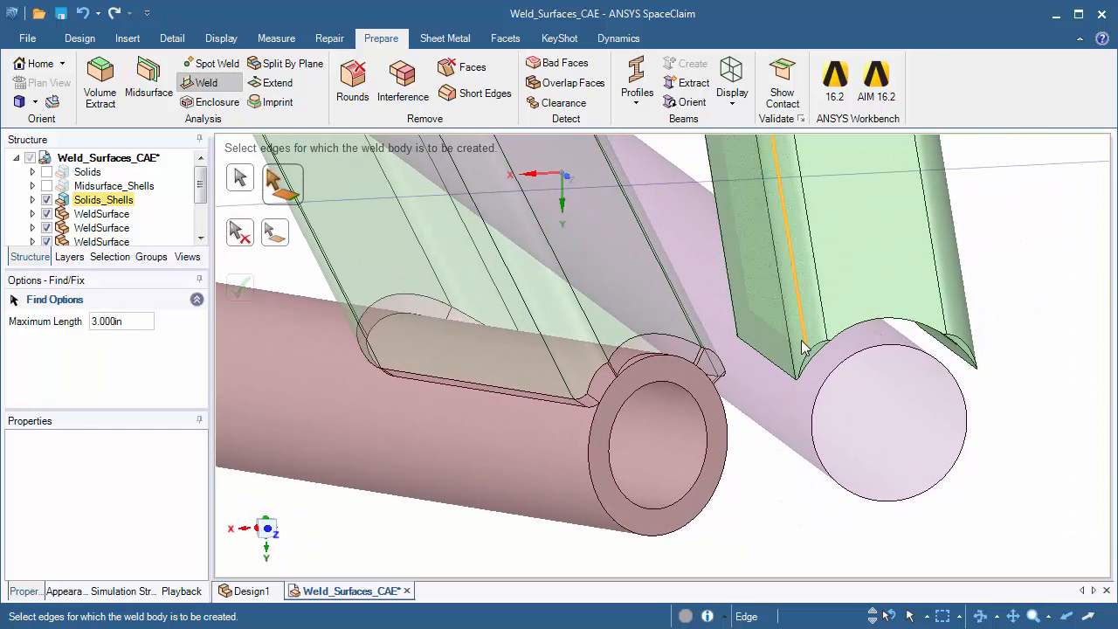
left_click(772, 365)
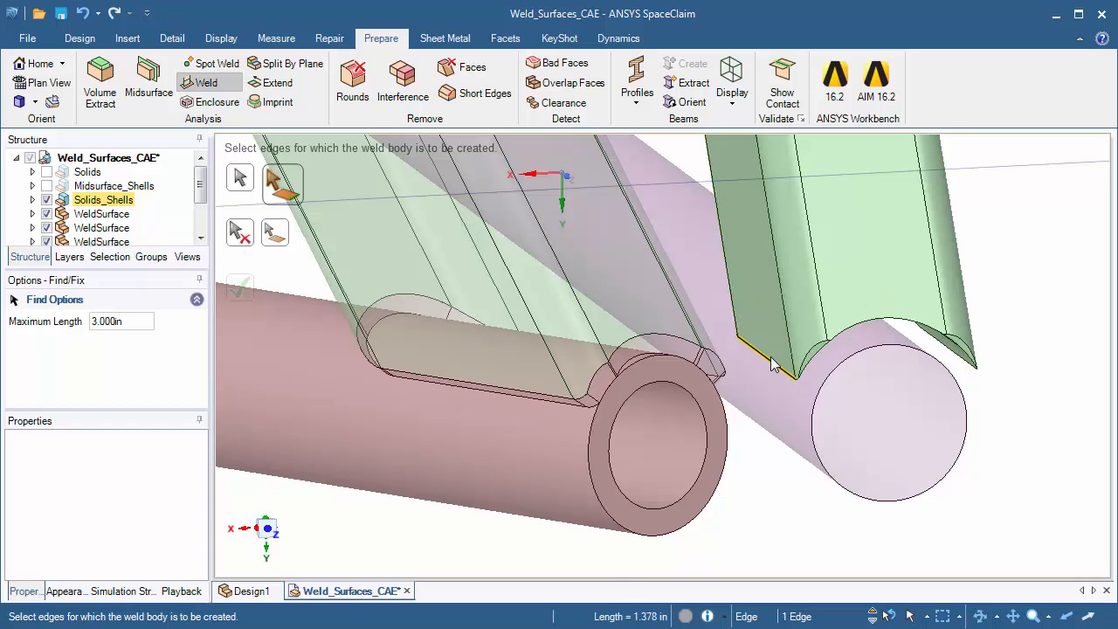
double_click(772, 365)
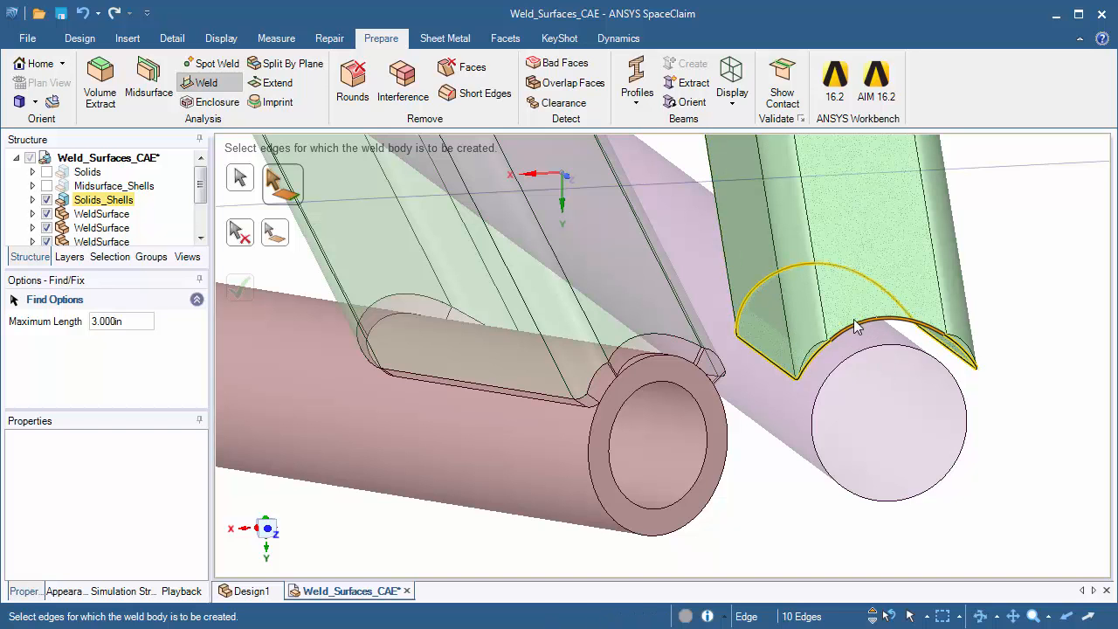
left_click(280, 238)
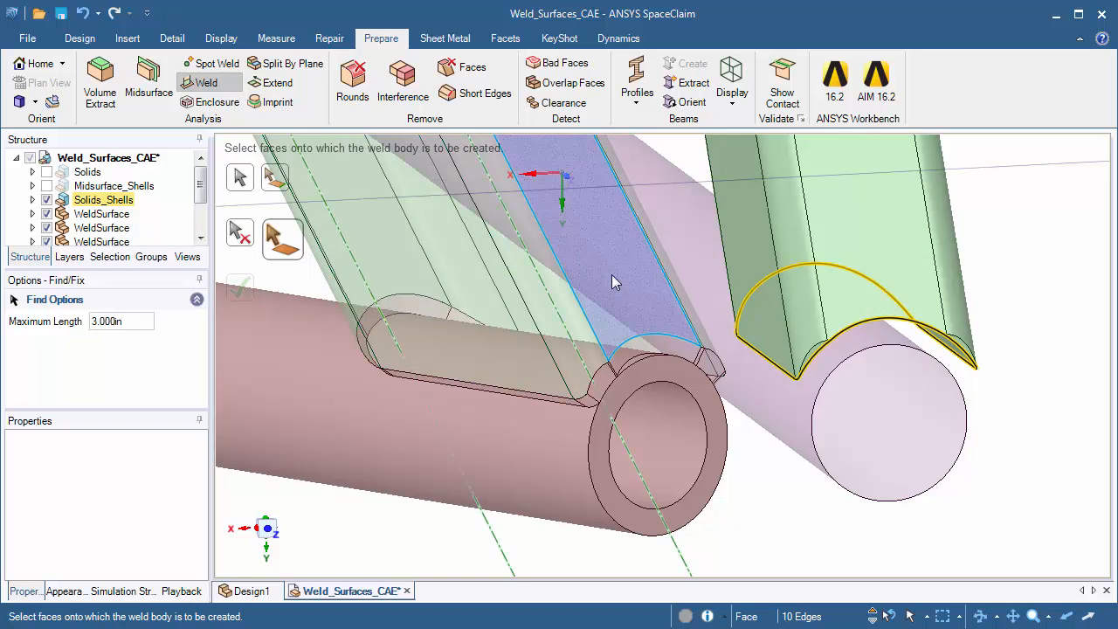
left_click(745, 368)
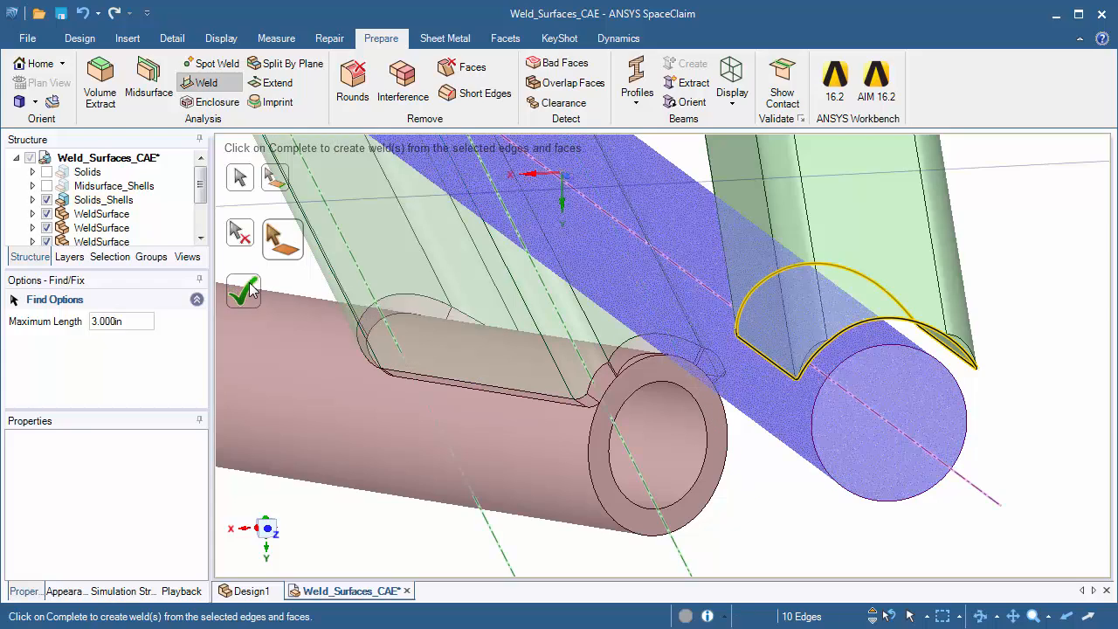
mouse_move(1055, 286)
middle_mouse_down()
mouse_move(1052, 272)
mouse_move(1018, 259)
mouse_move(1052, 281)
mouse_move(1048, 292)
middle_mouse_up()
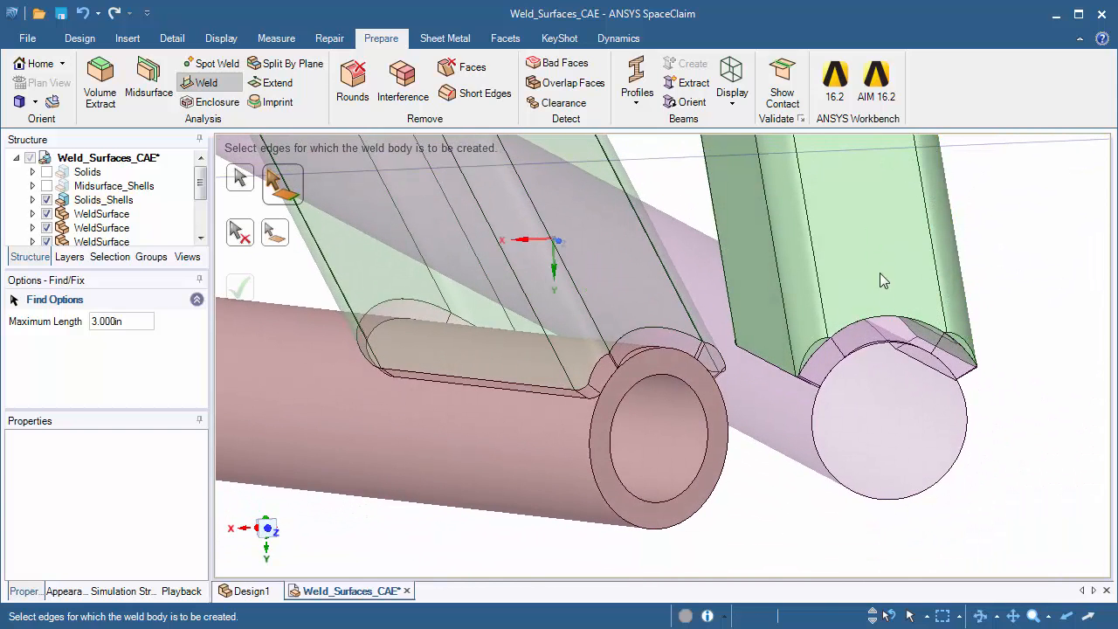